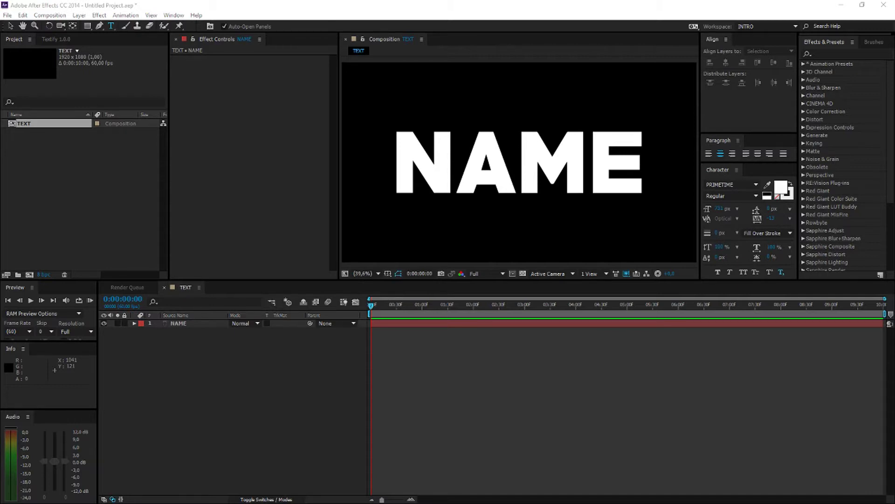
Tighten the tracking of the whole NAME text to about -43
left_click(589, 418)
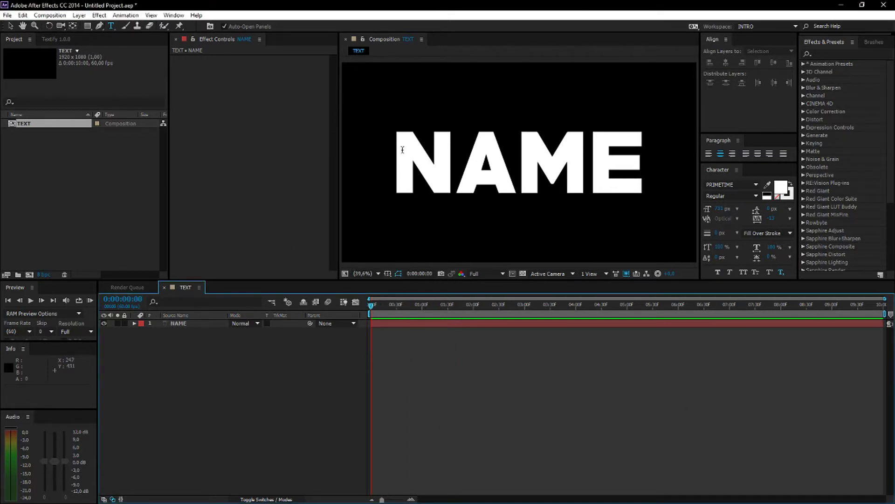
left_click(457, 168)
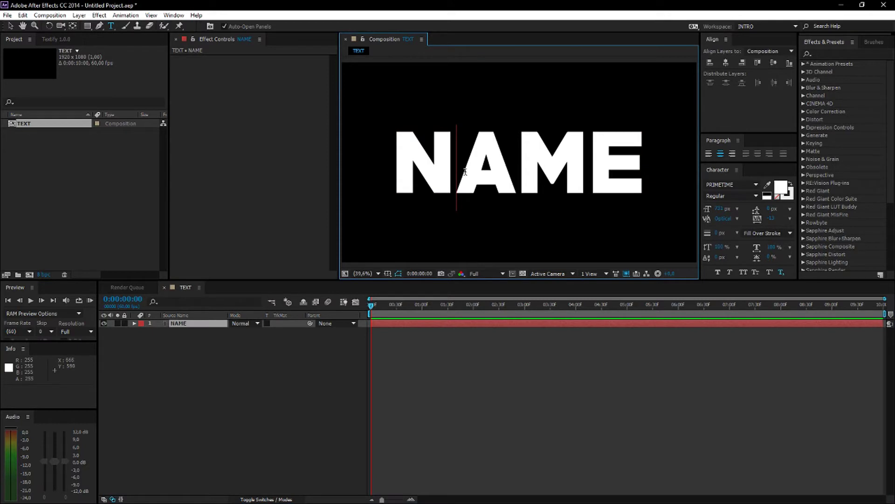
left_click_drag(455, 171, 420, 170)
left_click(420, 171)
left_click_drag(646, 161, 401, 157)
left_click(457, 164)
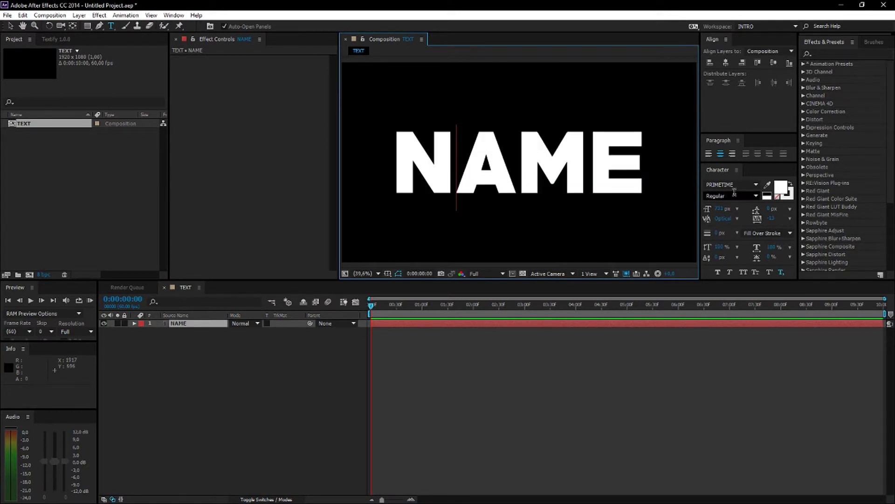
key("ctrl+a")
left_click(772, 219)
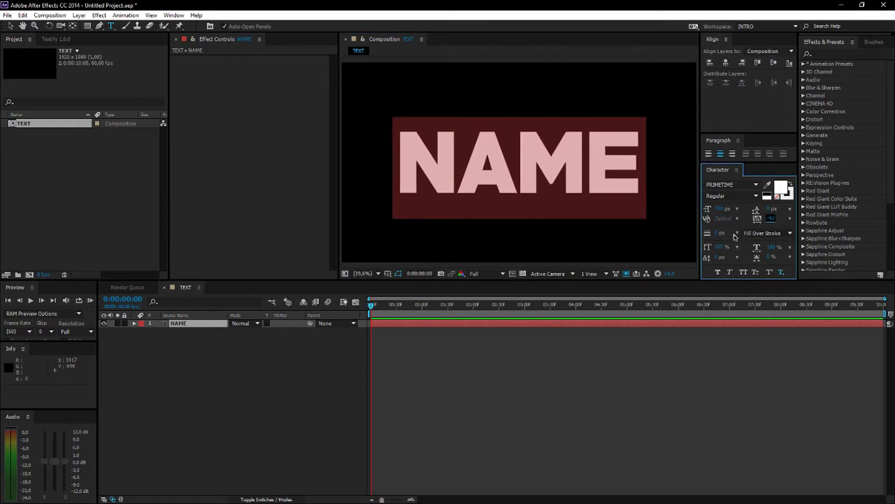
left_click(772, 234)
left_click(736, 219)
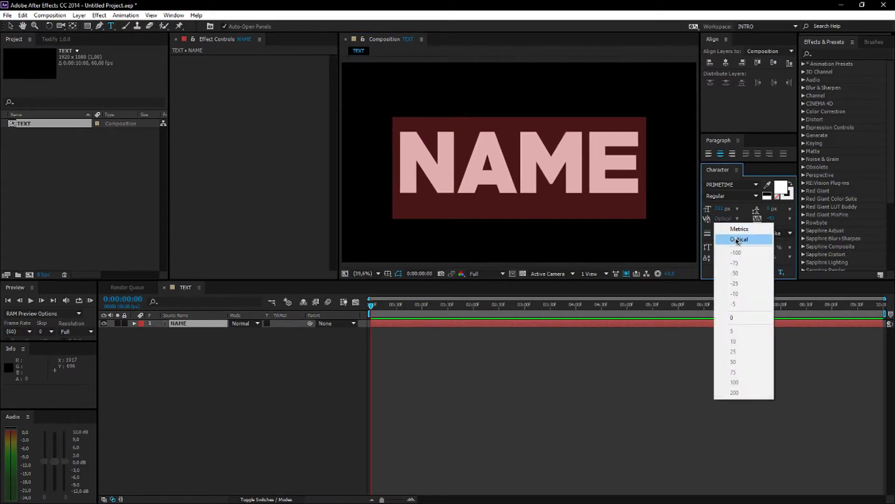
left_click(736, 221)
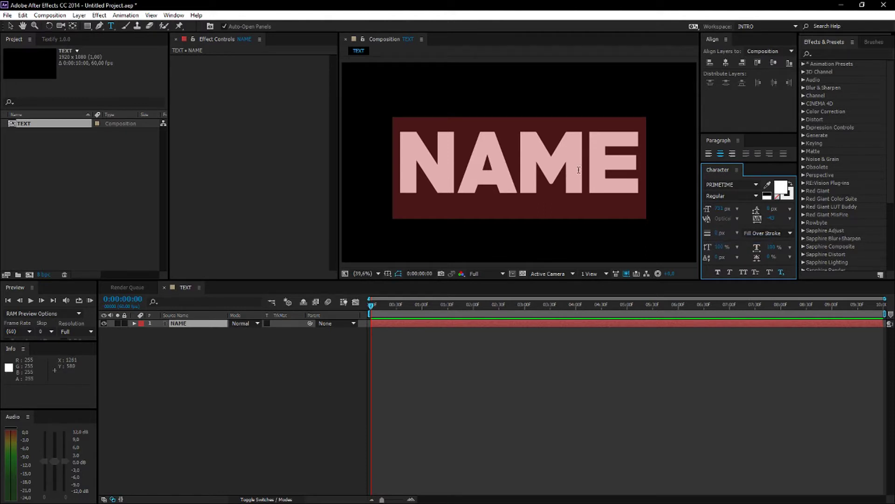
Tighten the tracking of the letter M to narrow the gap before the E
left_click(590, 177)
left_click(771, 219)
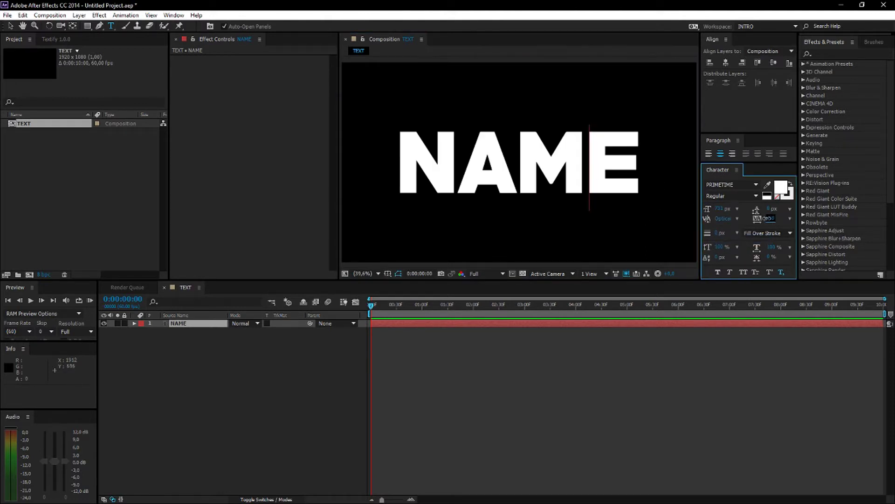
left_click(521, 175)
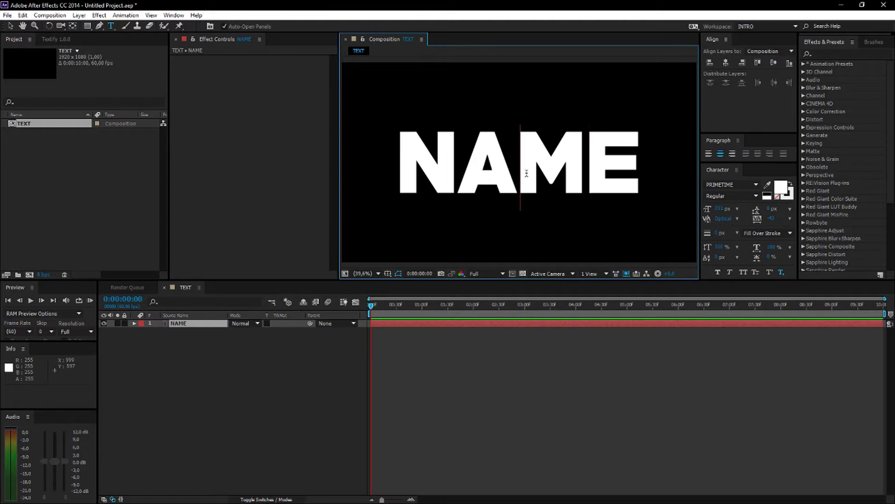
left_click(770, 218)
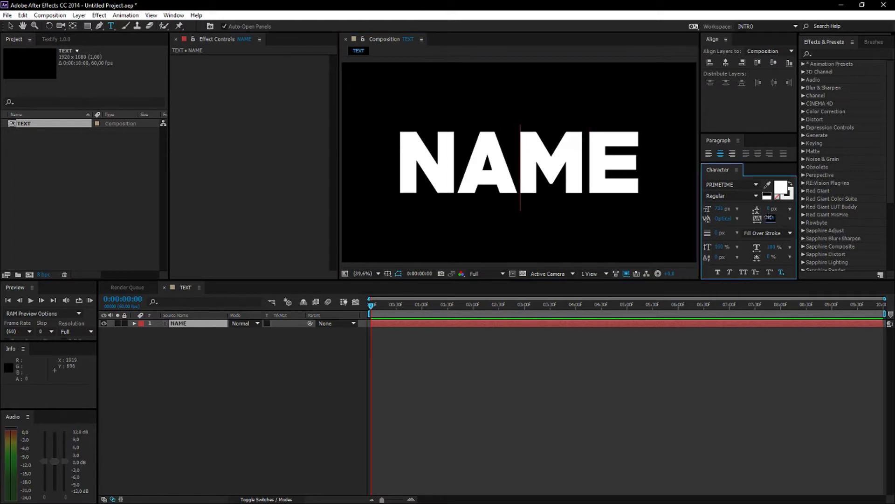
left_click(590, 177, "shift")
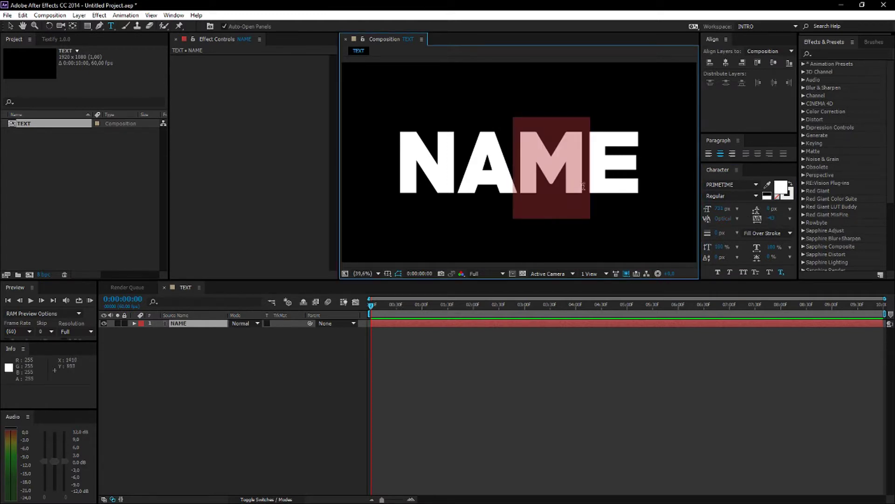
type("-43")
left_click_drag(774, 223, 750, 228)
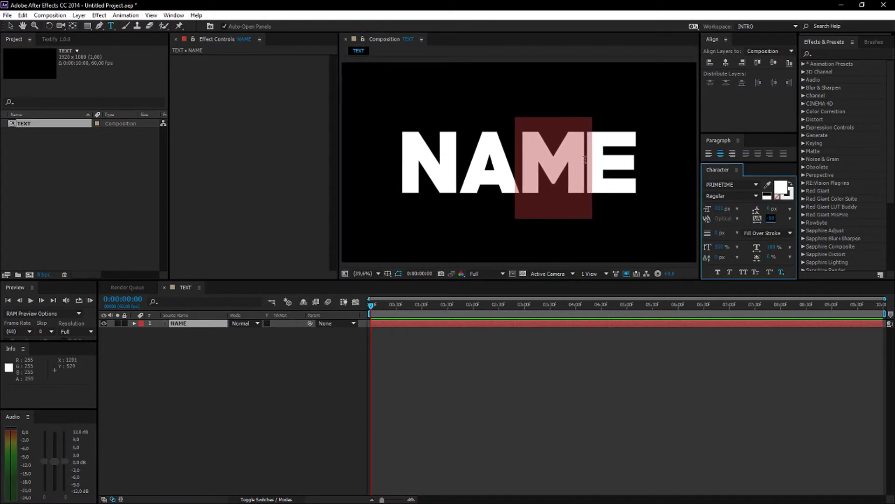
Tighten the tracking of the letter A to bring the M closer to it
key("Left")
key("shift+Left")
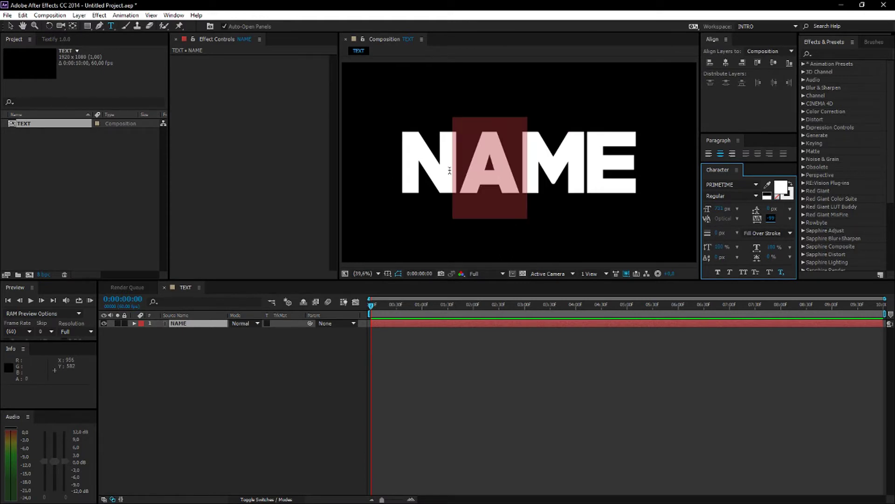
left_click(770, 218)
type("-65")
key("Return")
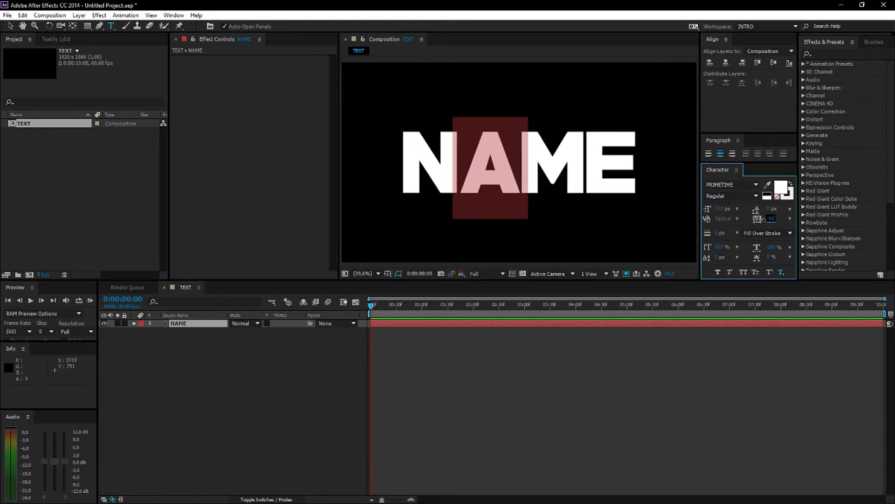
Slightly tighten the tracking of the letter N and set the tracking of the M to -104
left_click_drag(456, 172, 392, 176)
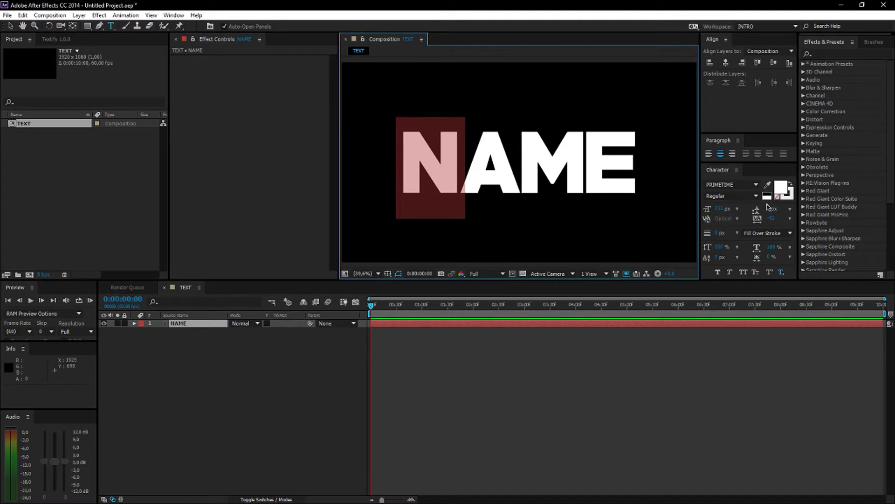
left_click_drag(773, 221, 764, 221)
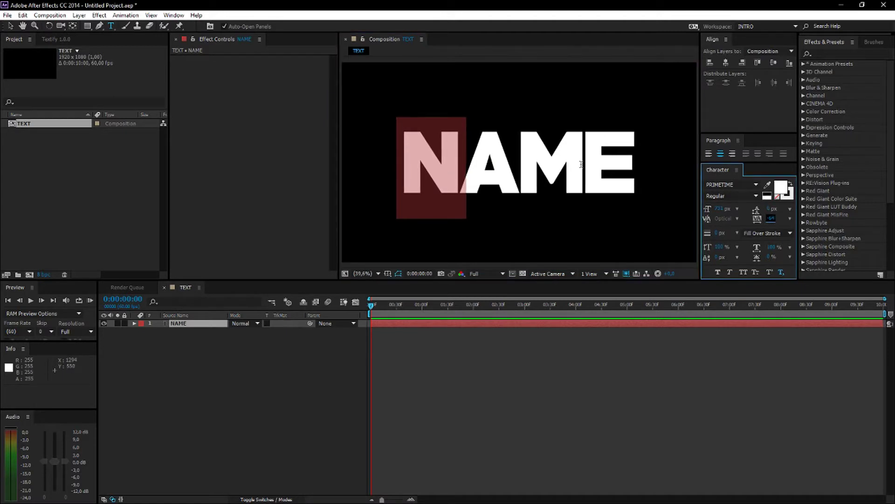
left_click_drag(593, 161, 526, 168)
mouse_move(770, 219)
left_mouse_down()
mouse_move(758, 214)
mouse_move(765, 221)
left_mouse_up()
left_click(260, 422)
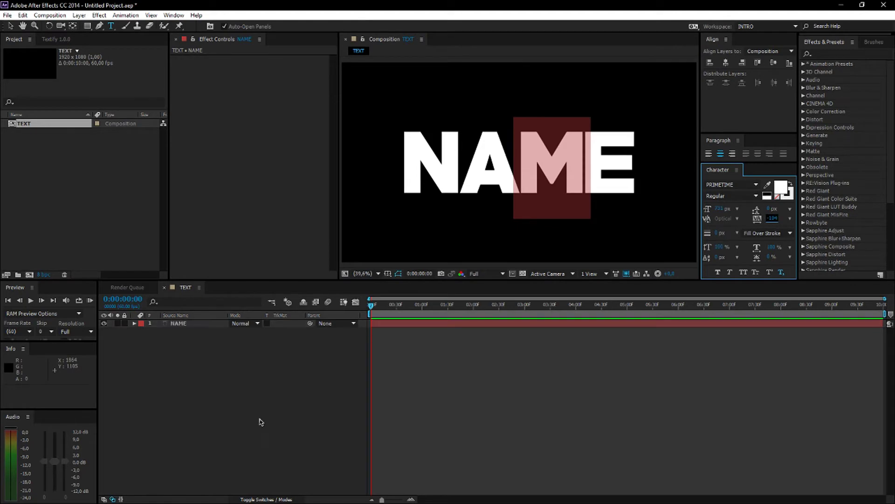
Pre-compose the NAME text layer into a new composition named CHANGE NAME LAYER
left_click(186, 324)
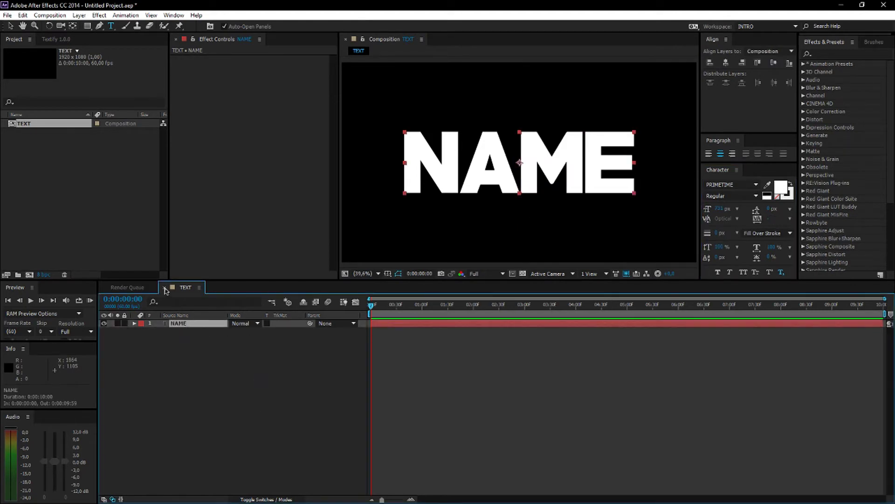
left_click(255, 340)
left_click(198, 325)
right_click(196, 328)
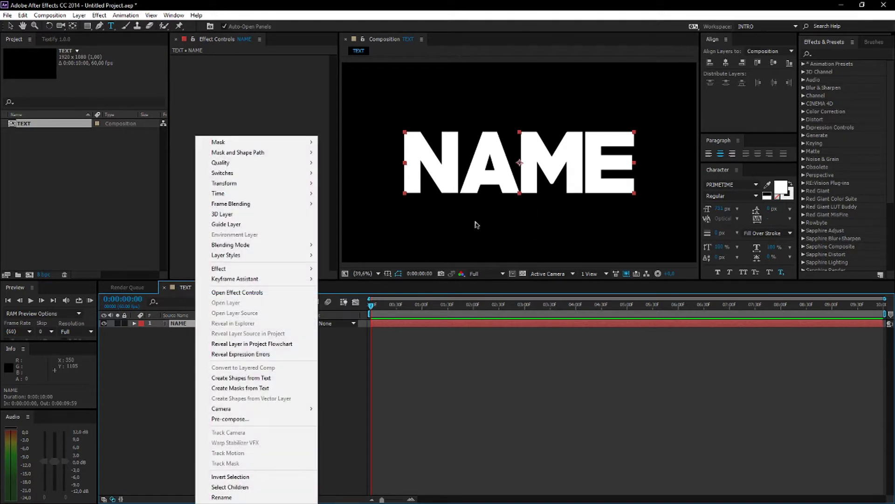
left_click(252, 419)
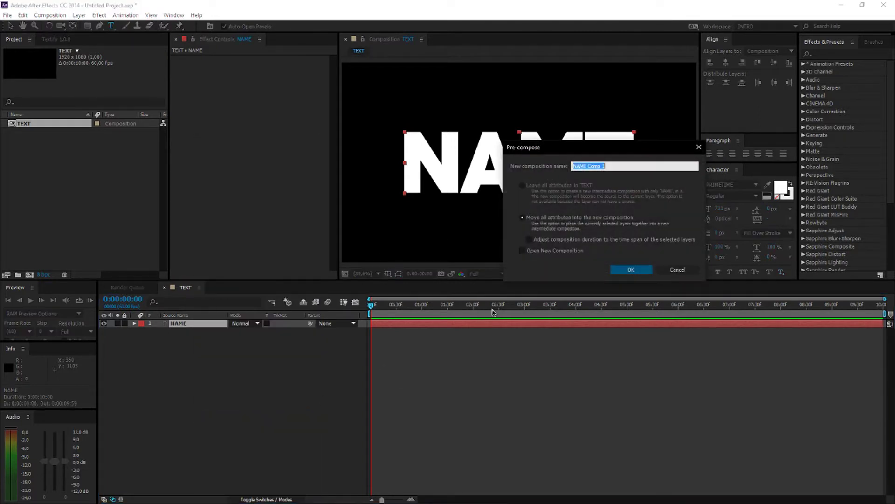
type("N")
type("HANGE NAME LAYER")
key("Return")
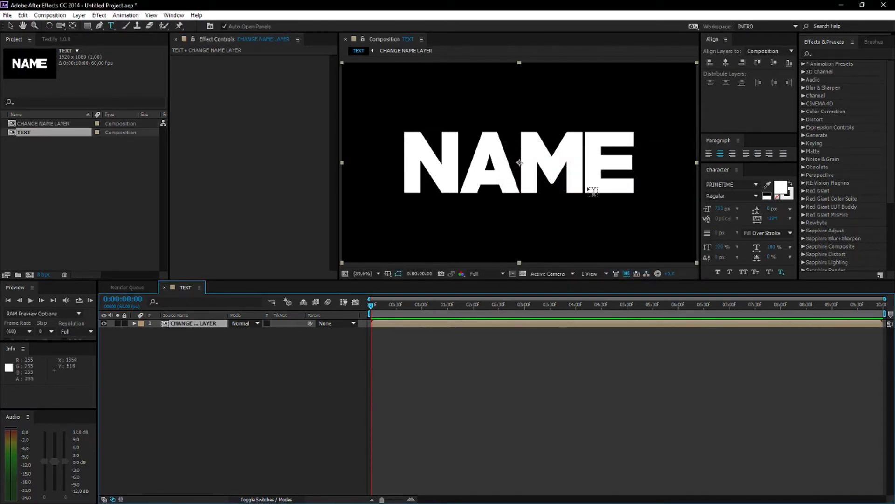
Apply Gradient Ramp to CHANGE NAME LAYER, with its start at the letters' bottom edge and its end at their top edge
left_click(847, 53)
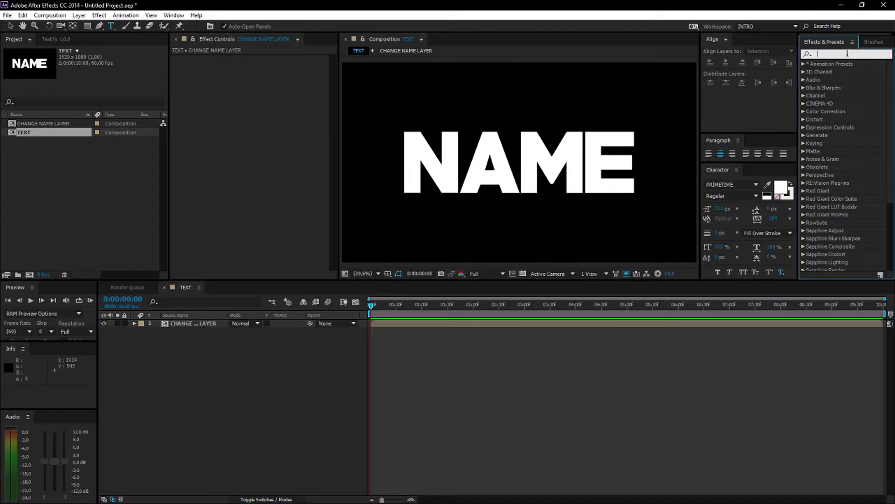
type("gradient")
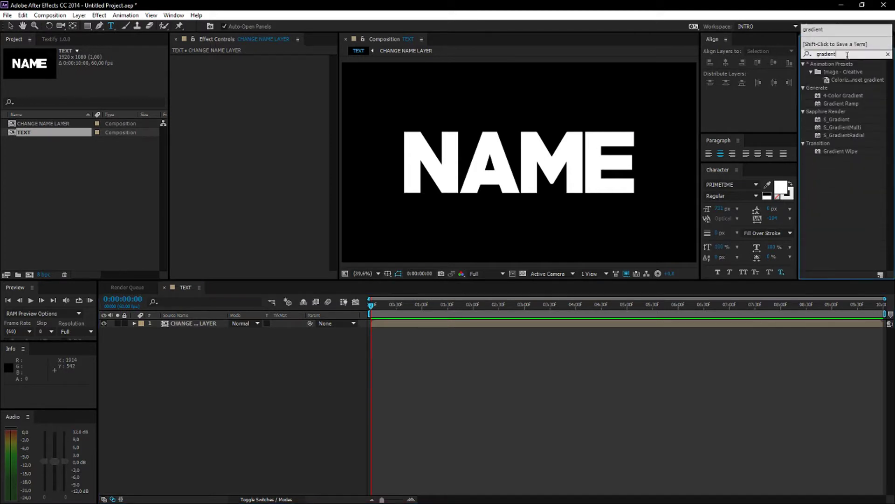
left_click_drag(835, 102, 275, 160)
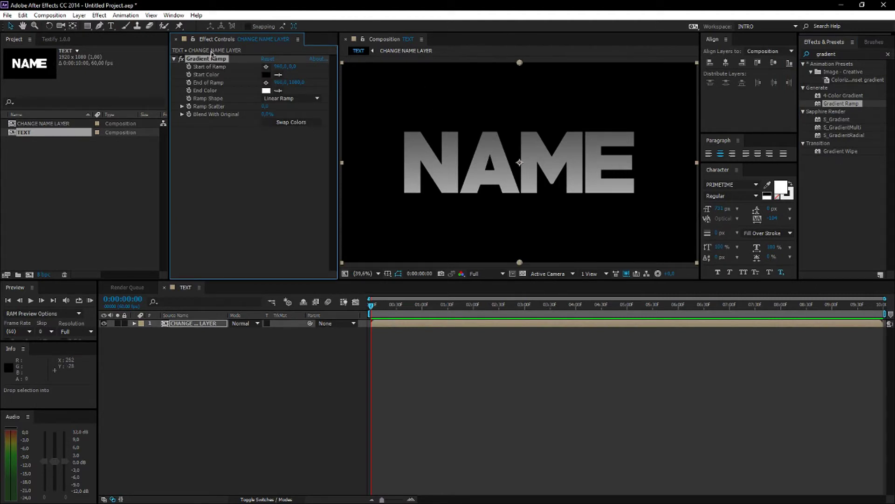
left_click_drag(520, 63, 524, 198)
left_click_drag(519, 262, 529, 136)
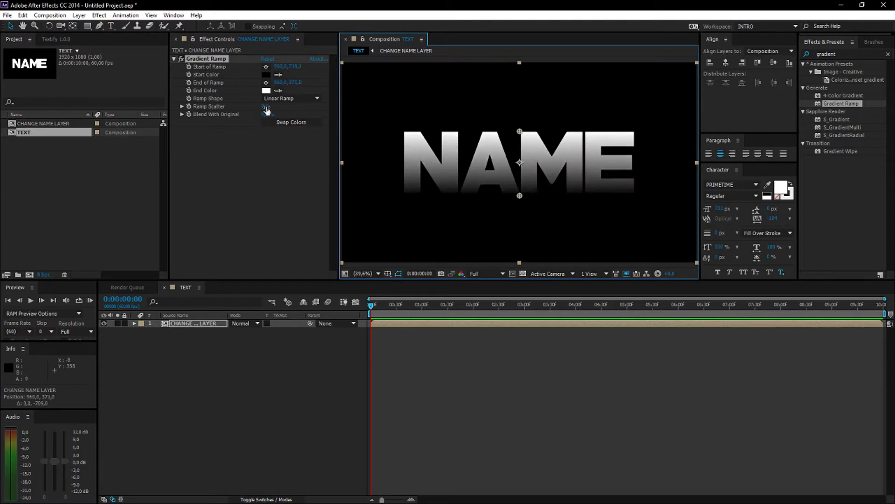
Set the Gradient Ramp's start color to dark teal 278D79
left_click(266, 75)
left_click_drag(156, 159, 166, 191)
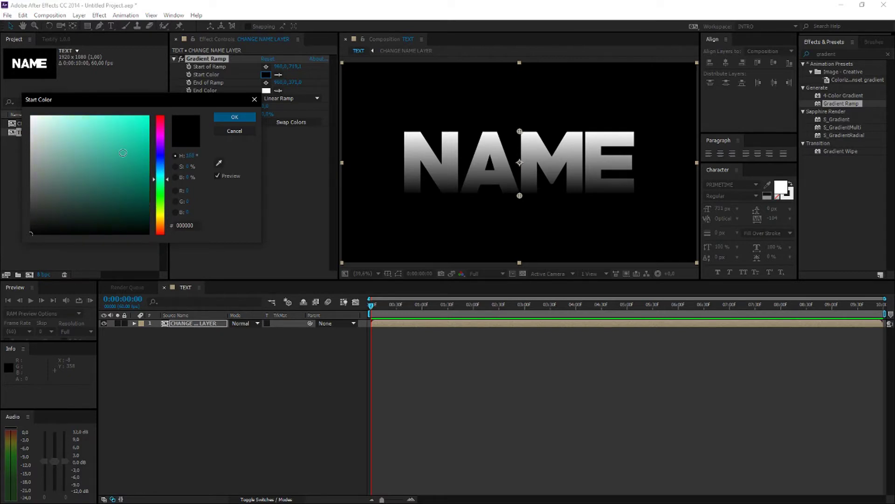
mouse_move(123, 153)
left_mouse_down()
mouse_move(117, 148)
mouse_move(117, 168)
left_mouse_up()
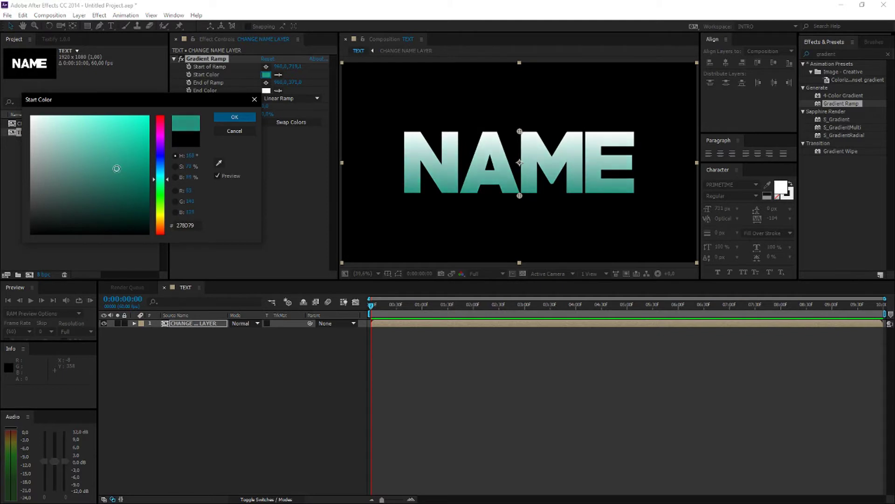
left_click(235, 117)
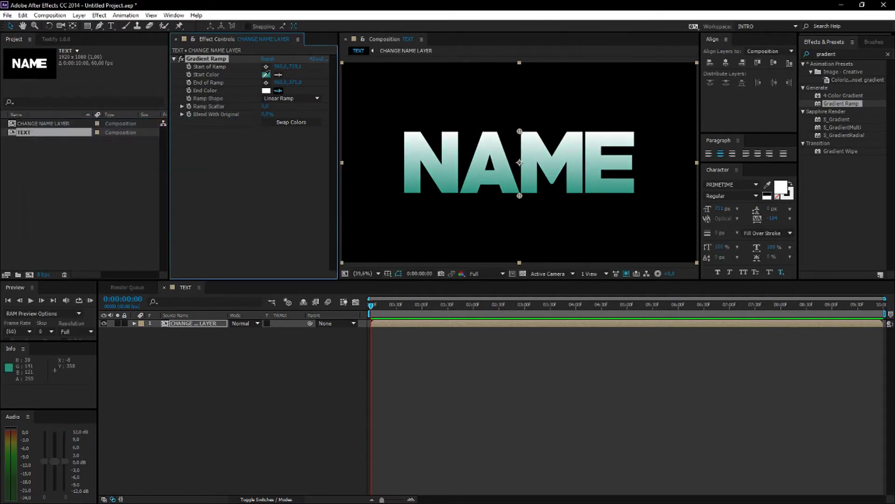
Sample the start color for the ramp's end color and lighten it to teal 55DBC0
left_click(266, 75)
left_click(266, 90)
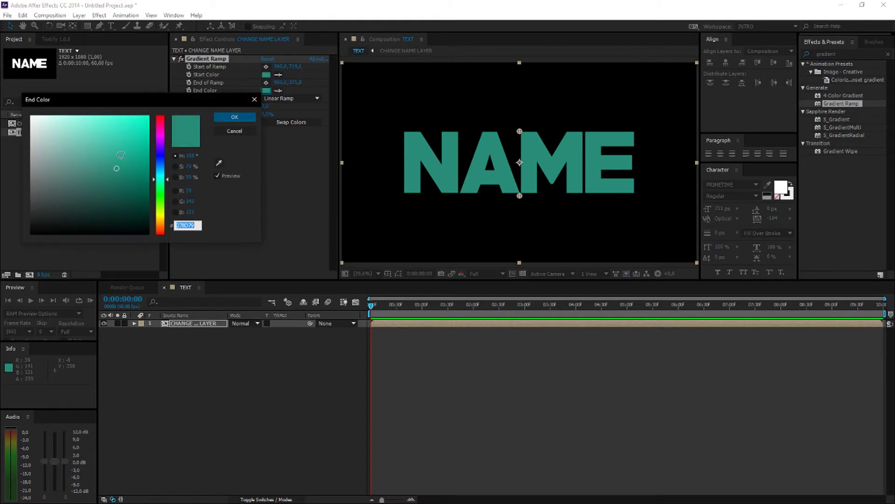
left_click_drag(123, 149, 102, 132)
left_click(233, 119)
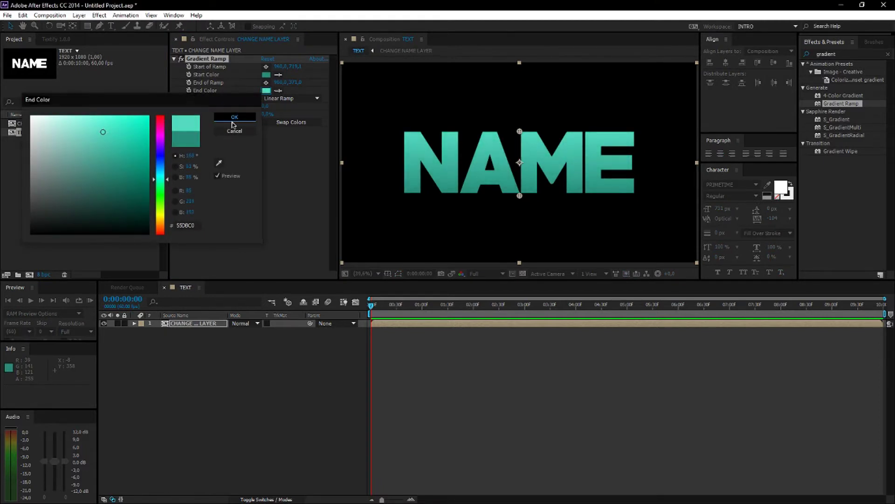
left_click(274, 381)
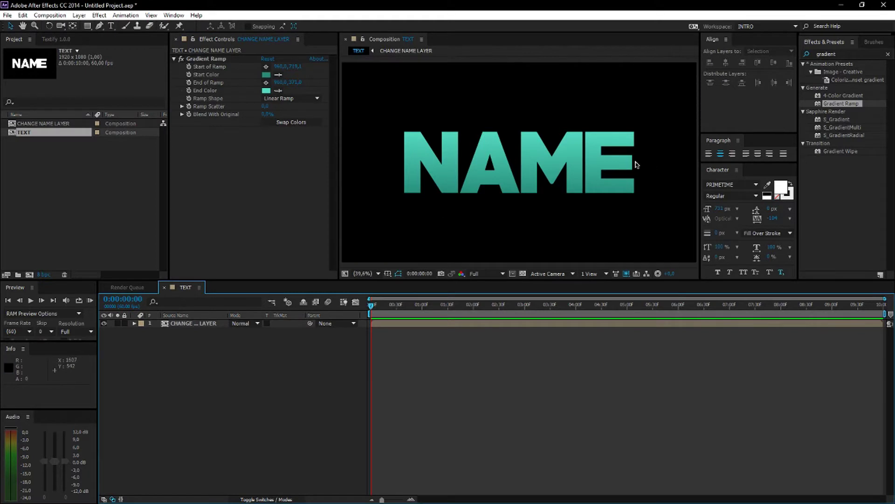
Add a second Gradient Ramp with a hard edge across the letters' middle and raise its Blend With Original until the teal shows through
left_click(839, 55)
left_click_drag(845, 103, 243, 172)
left_click_drag(520, 64, 520, 162)
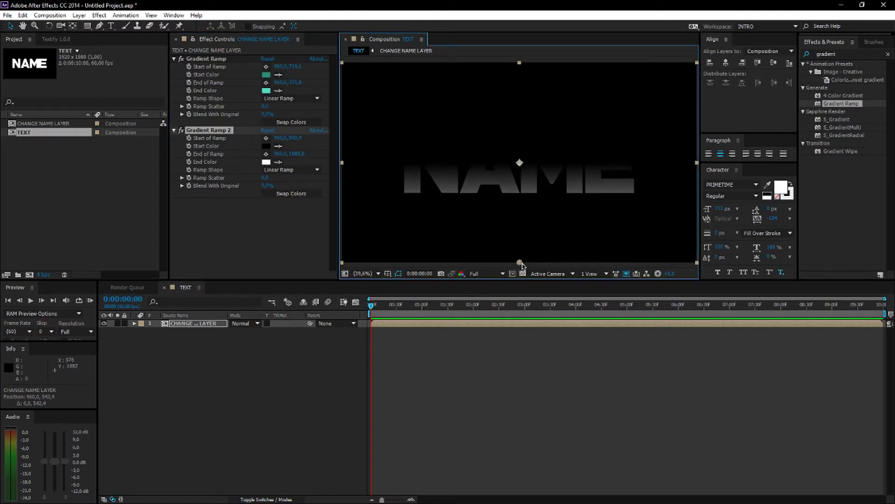
left_click_drag(521, 263, 531, 166)
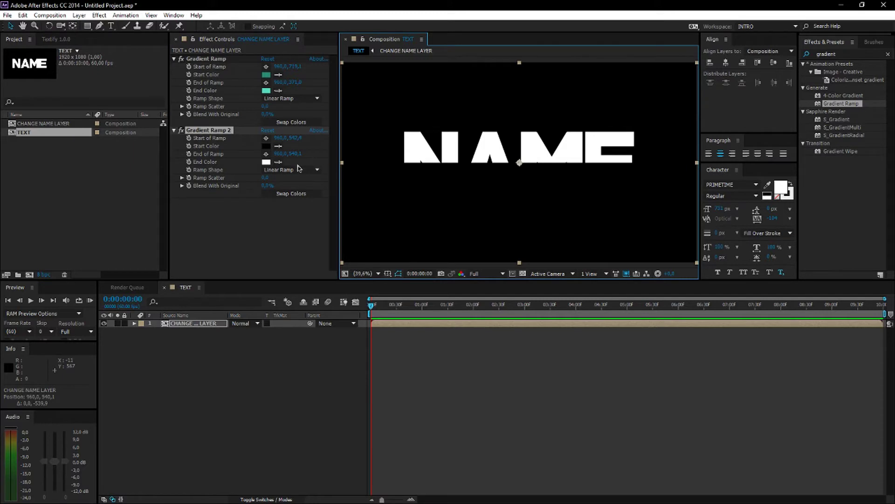
left_click_drag(267, 186, 325, 186)
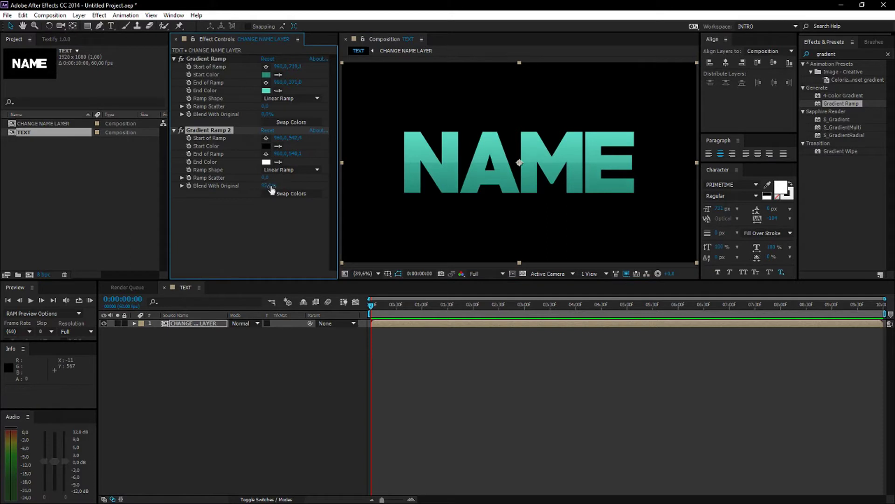
left_click(304, 375)
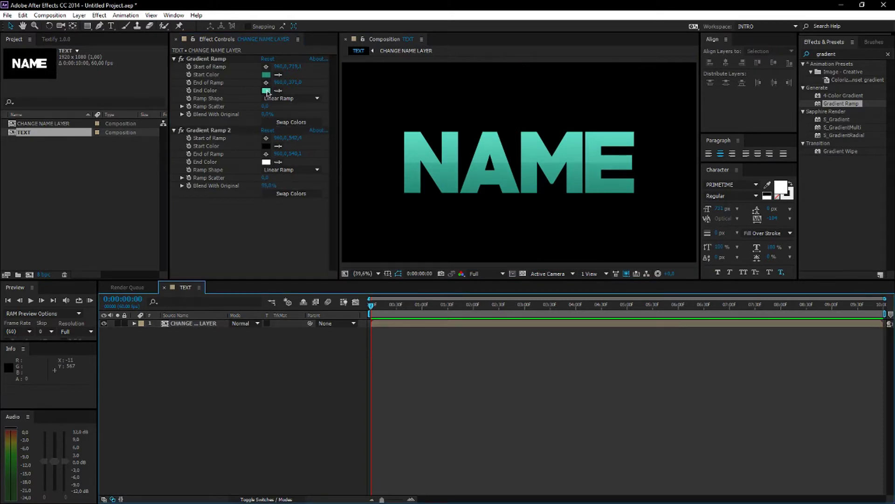
Darken the first Gradient Ramp's start color to teal 1F7765 and its end color to about 4ACCB2
left_click(266, 75)
left_click(117, 178)
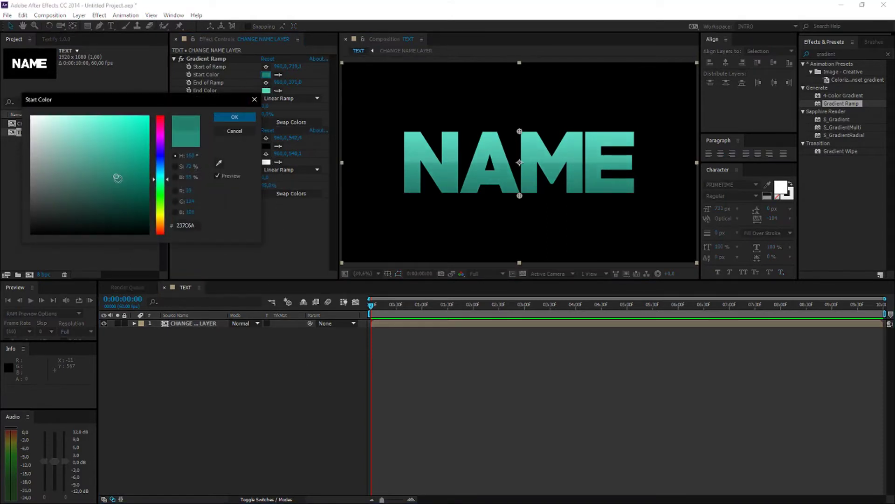
left_click(240, 116)
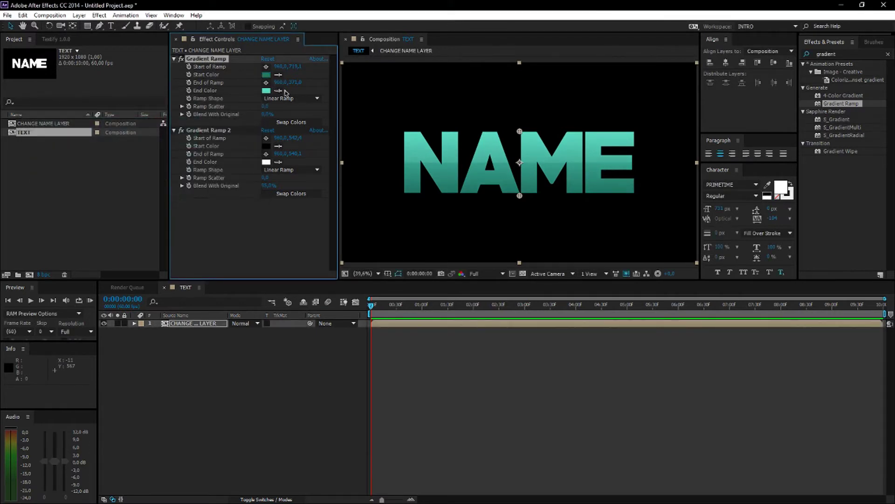
left_click(266, 90)
left_click(105, 139)
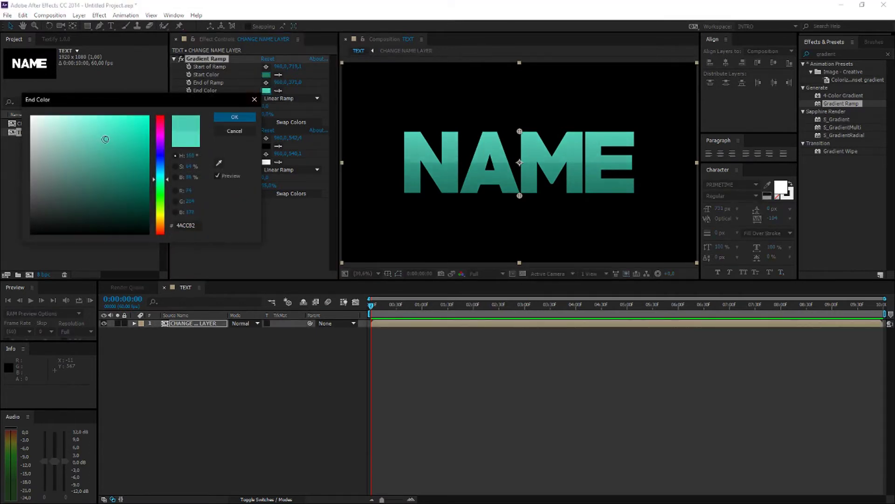
left_click(234, 116)
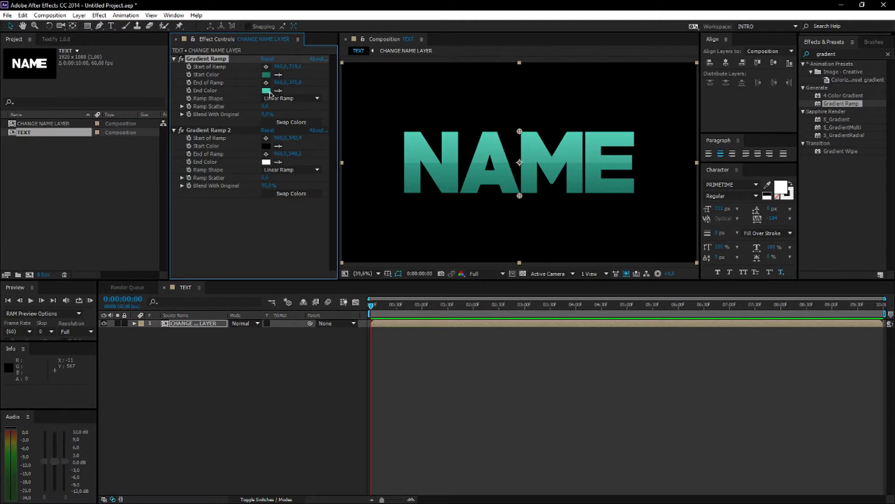
Set the first Gradient Ramp's end color to vivid teal 33D0B1 and its start color to darker teal 195E50
left_click(266, 90)
mouse_move(105, 141)
left_mouse_down()
mouse_move(106, 196)
mouse_move(120, 148)
mouse_move(124, 161)
left_mouse_up()
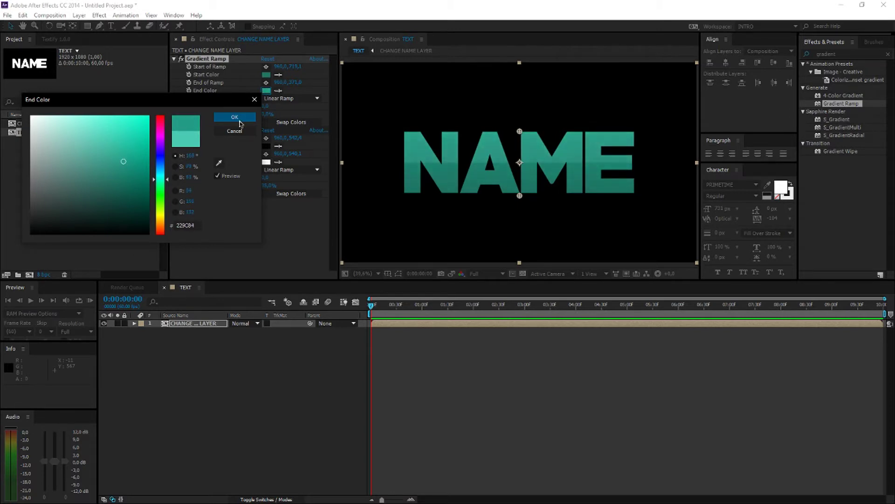
left_click(120, 132)
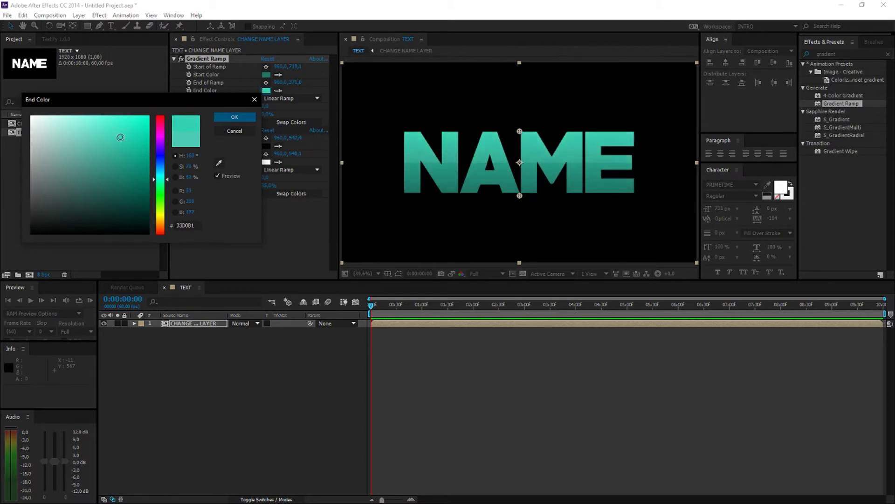
left_click(235, 117)
left_click(266, 75)
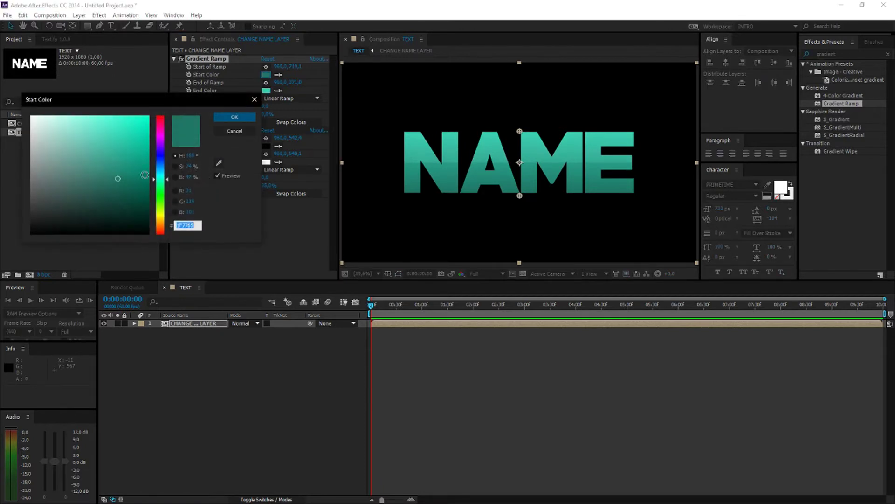
left_click_drag(119, 182, 117, 190)
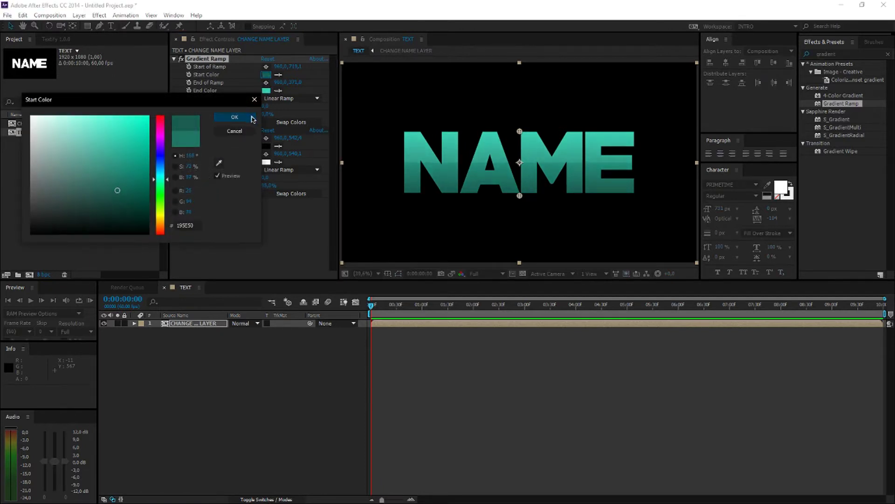
left_click(235, 117)
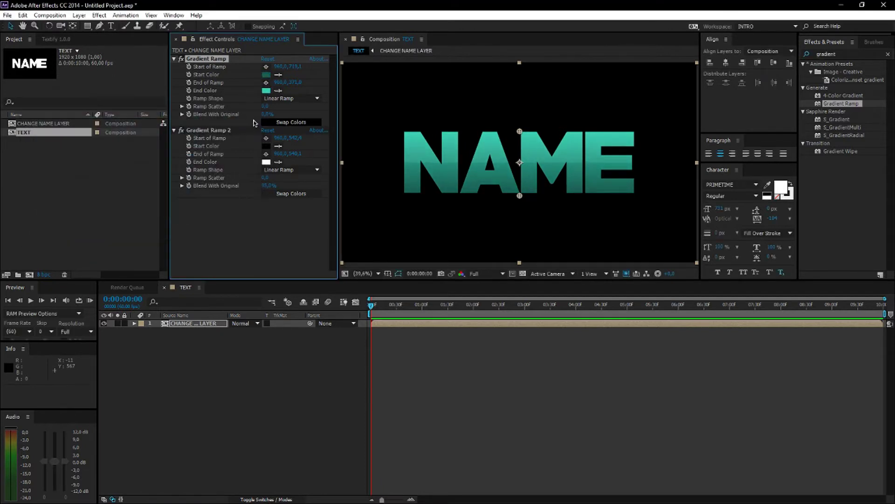
Apply Hue/Saturation to CHANGE NAME LAYER and place it after Gradient Ramp 2 in the effect order
left_click(203, 323)
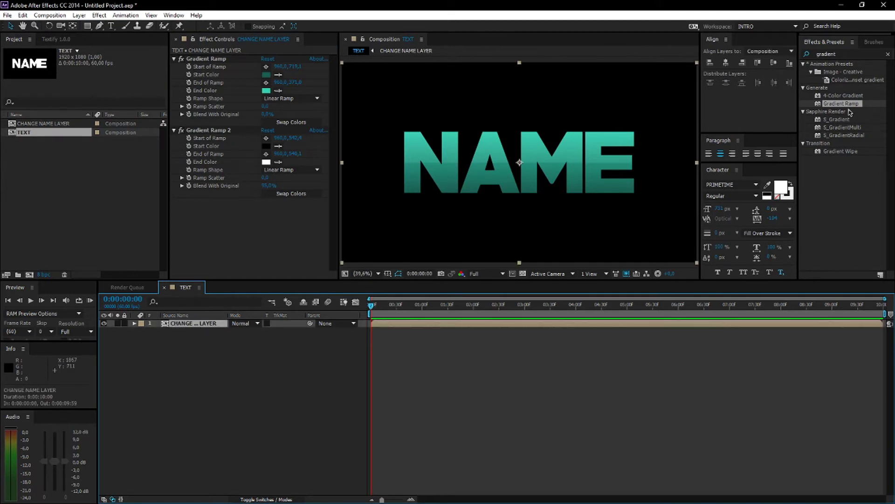
left_click(835, 54)
type("hue")
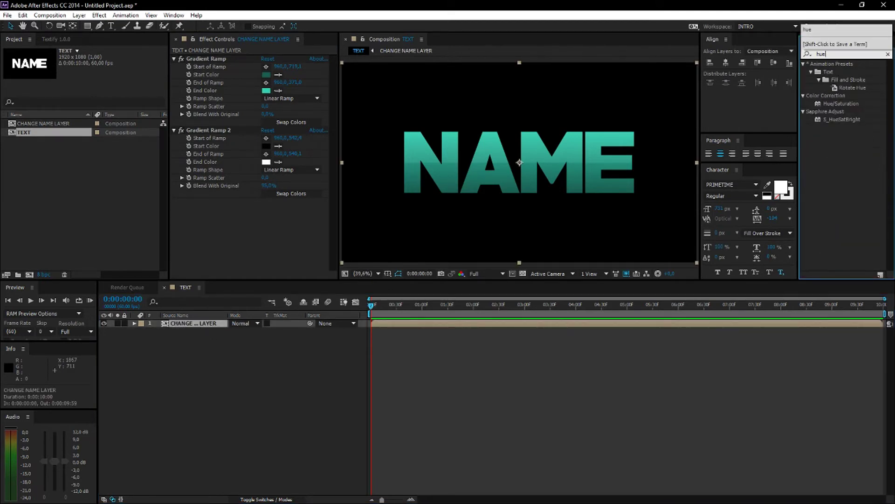
left_click_drag(840, 104, 211, 57)
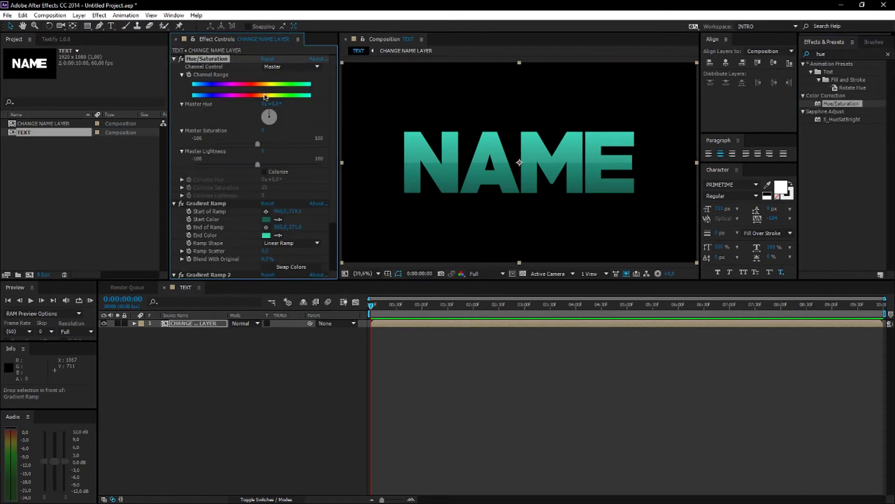
left_click_drag(268, 115, 292, 71)
left_click(175, 60)
left_click_drag(176, 61, 177, 201)
left_click(175, 202)
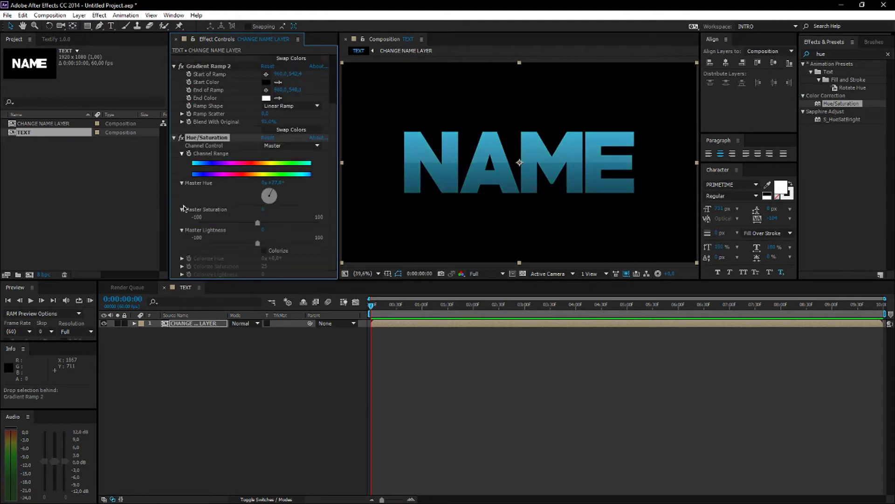
Try a blue hue and raised lightness in Hue/Saturation, and return the hue to the original teal and the lightness to about zero
left_click_drag(267, 197, 274, 192)
left_click(262, 243)
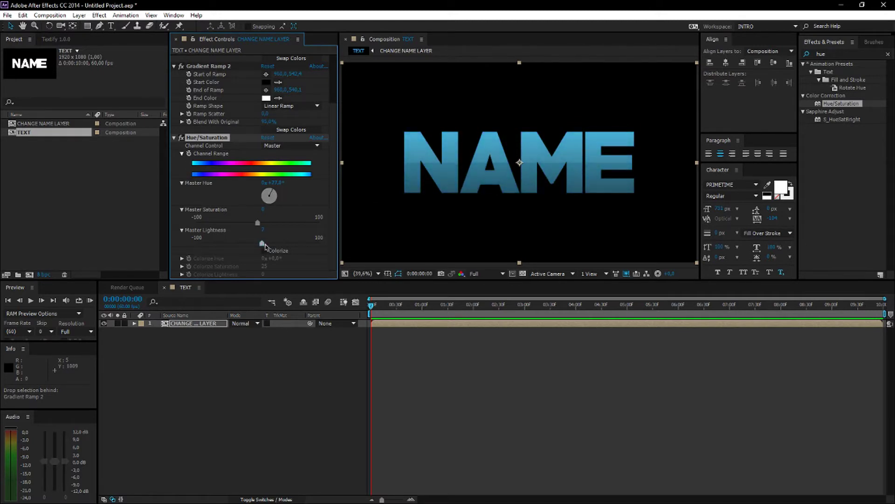
left_click_drag(265, 246, 267, 246)
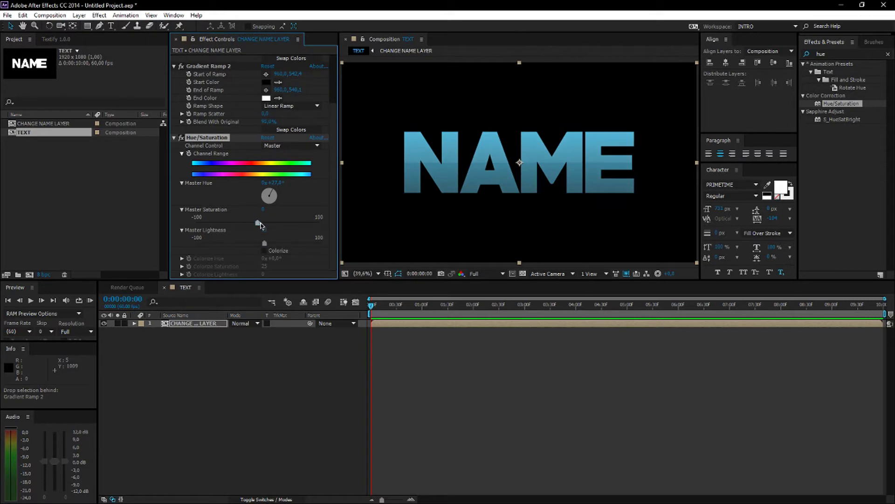
mouse_move(269, 196)
left_mouse_down()
mouse_move(272, 211)
mouse_move(281, 199)
mouse_move(273, 184)
left_mouse_up()
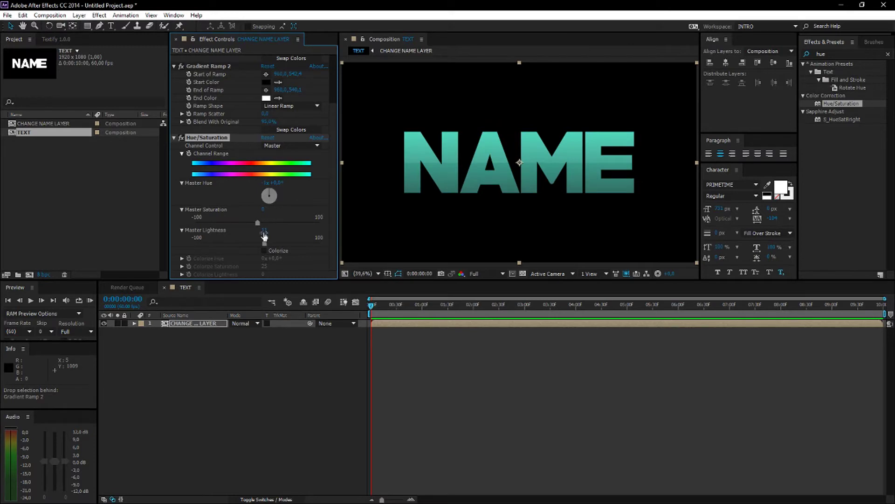
left_click_drag(262, 245, 258, 244)
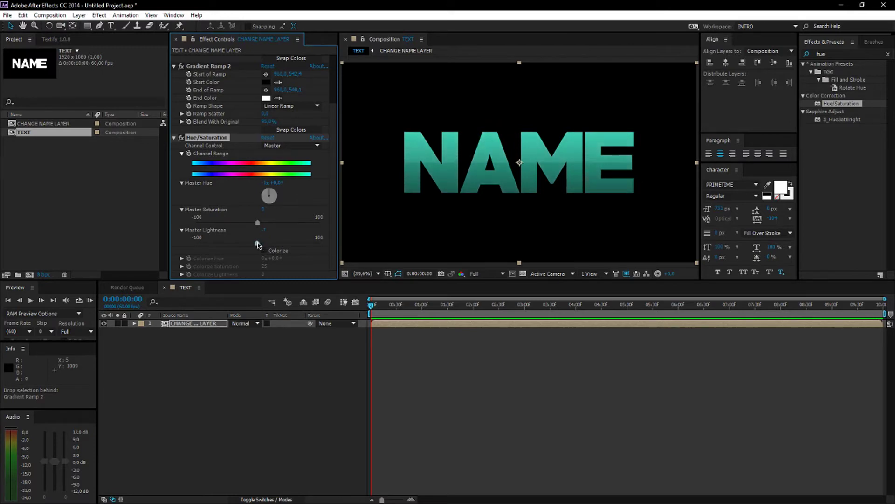
left_click(190, 343)
Pre-compose CHANGE NAME LAYER as GRADIENTS, moving all attributes into the new composition
right_click(194, 323)
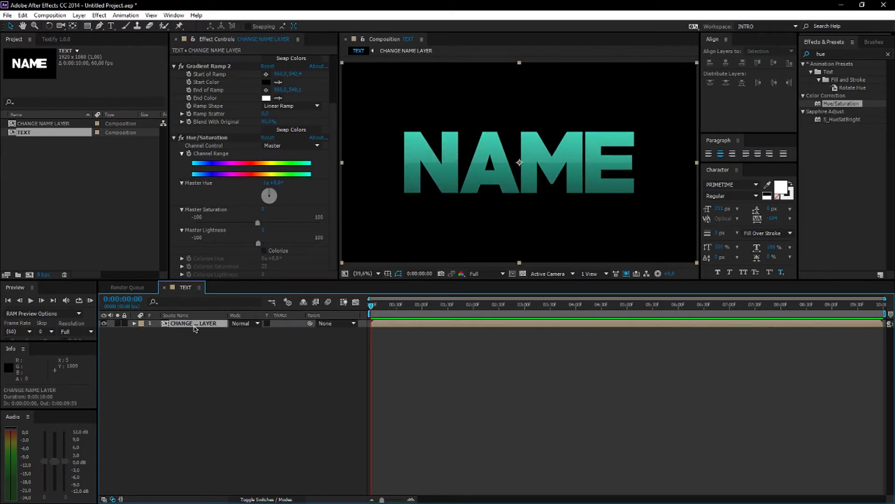
left_click(233, 419)
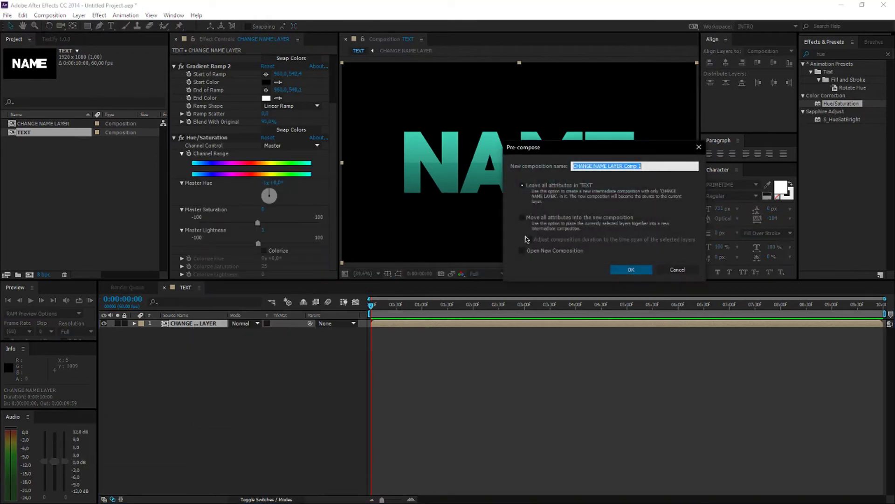
left_click(531, 218)
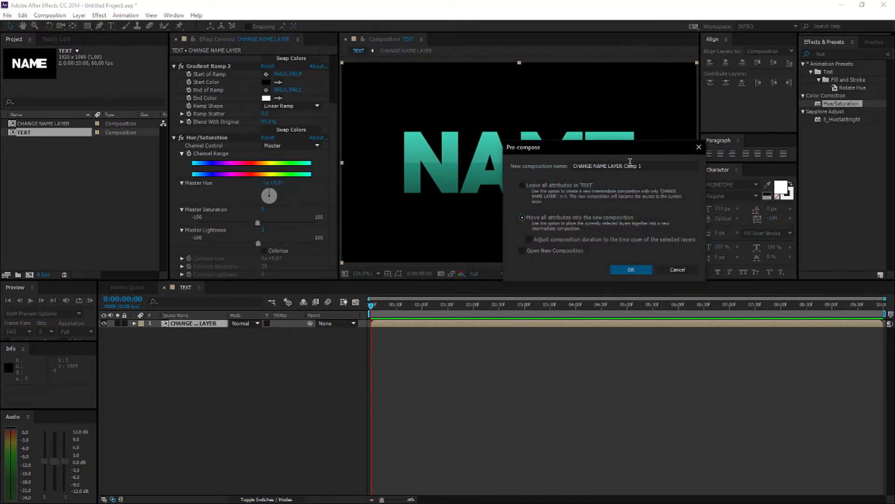
left_click(655, 163)
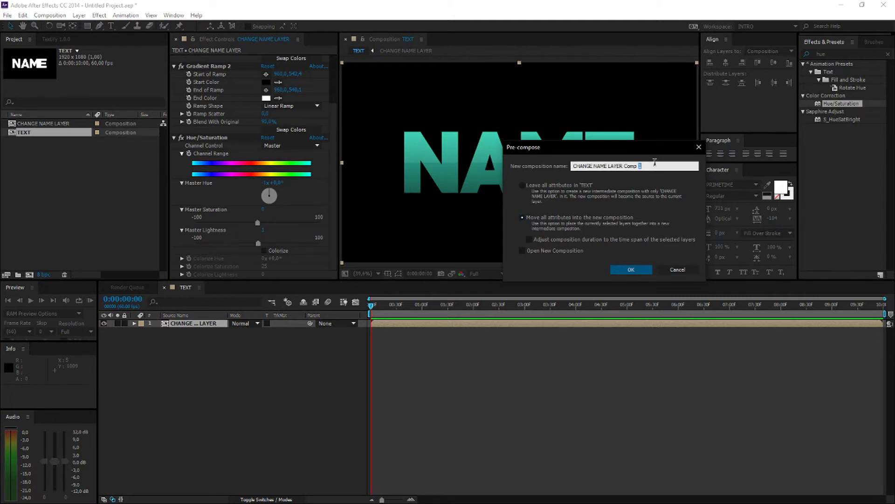
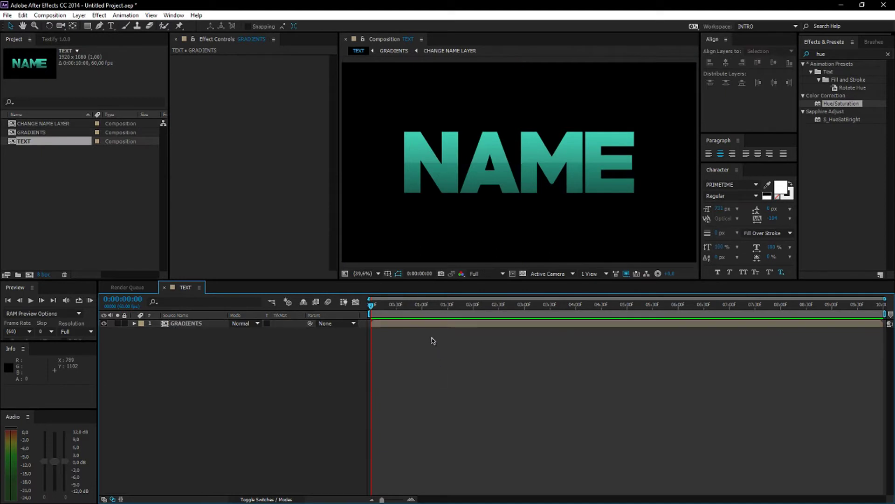
Add a Bevel and Emboss layer style to the GRADIENTS layer and expand its settings
left_click(208, 324)
right_click(207, 325)
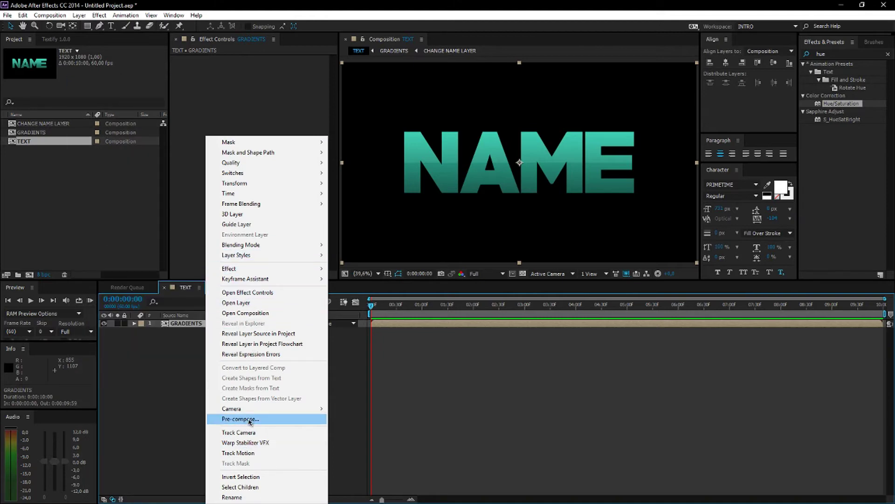
mouse_move(251, 255)
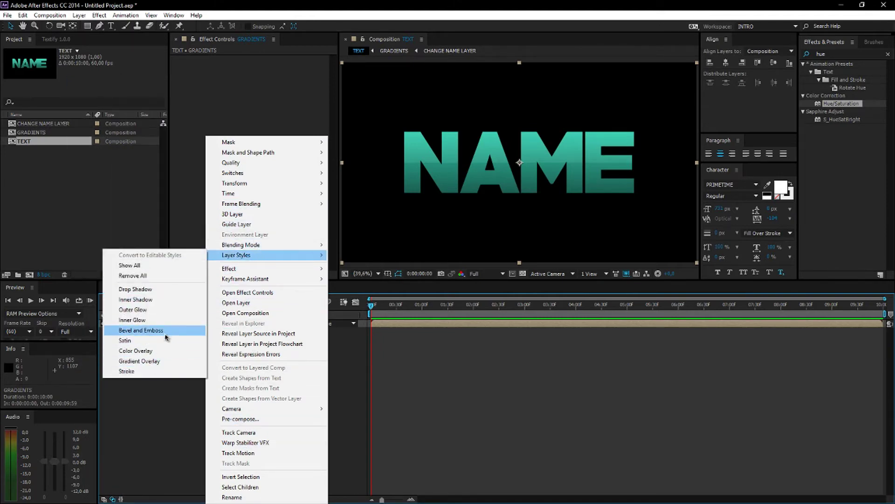
left_click(148, 331)
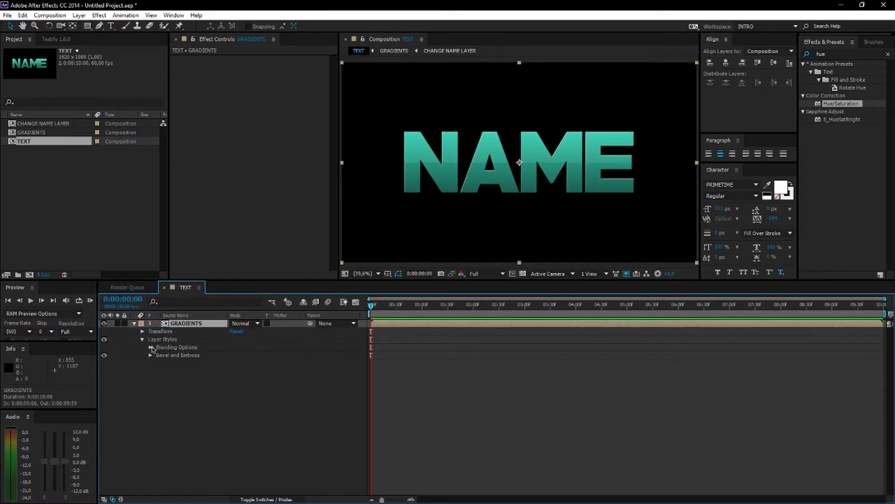
left_click(151, 355)
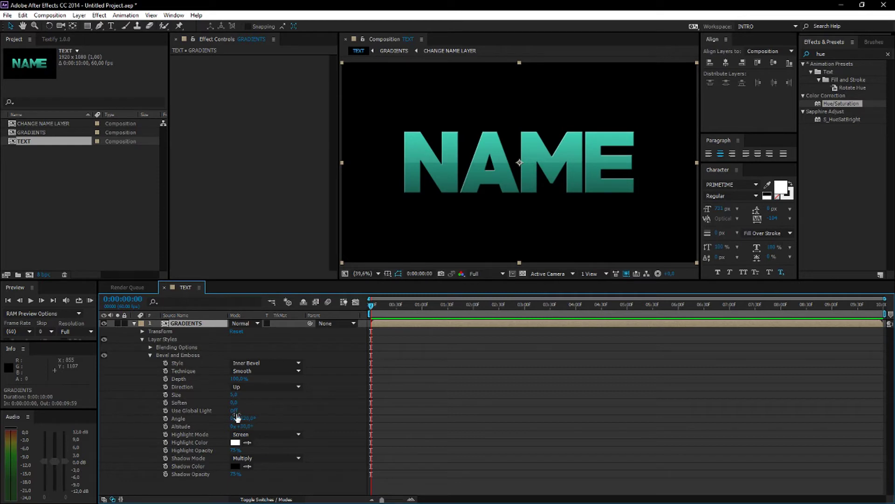
Set the bevel's depth to 111%, size to 70, soften to 16, angle to 90° and highlight and shadow opacity to 18%
left_click_drag(232, 396, 249, 394)
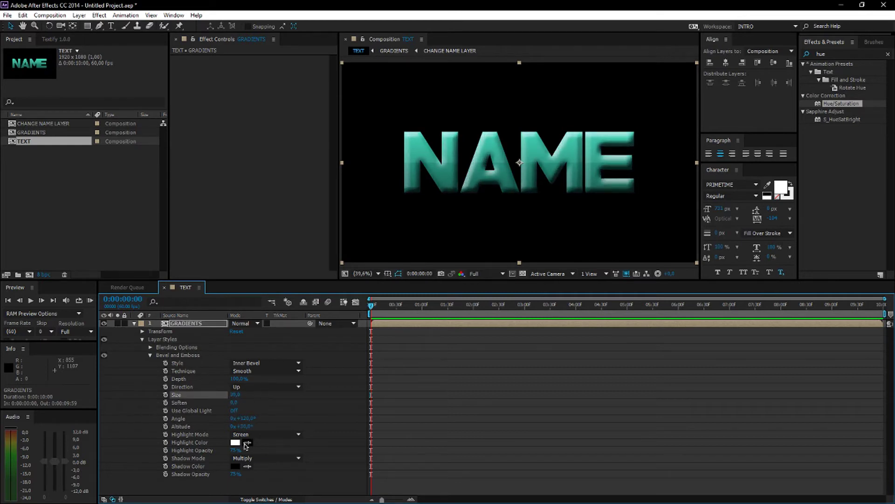
left_click(245, 417)
key("Return")
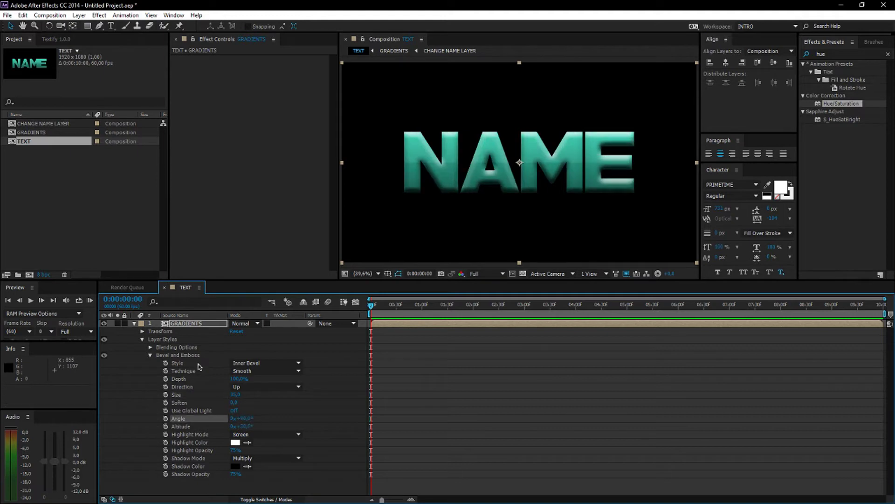
left_click_drag(239, 379, 245, 401)
left_click_drag(306, 399, 315, 405)
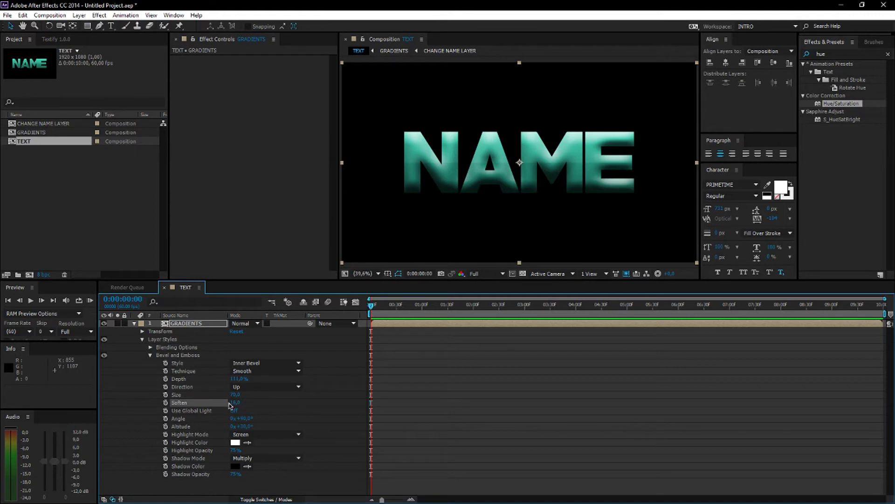
left_click(234, 474)
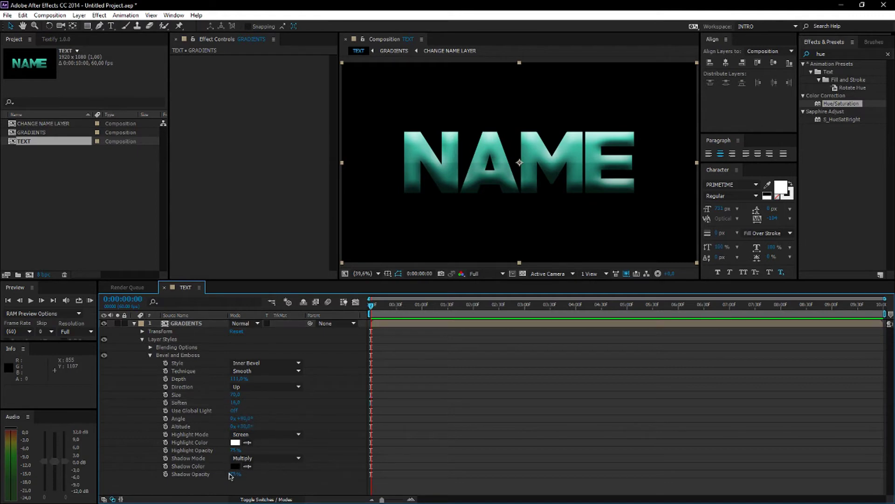
mouse_move(223, 472)
left_mouse_down()
mouse_move(206, 473)
mouse_move(223, 450)
mouse_move(205, 451)
left_mouse_up()
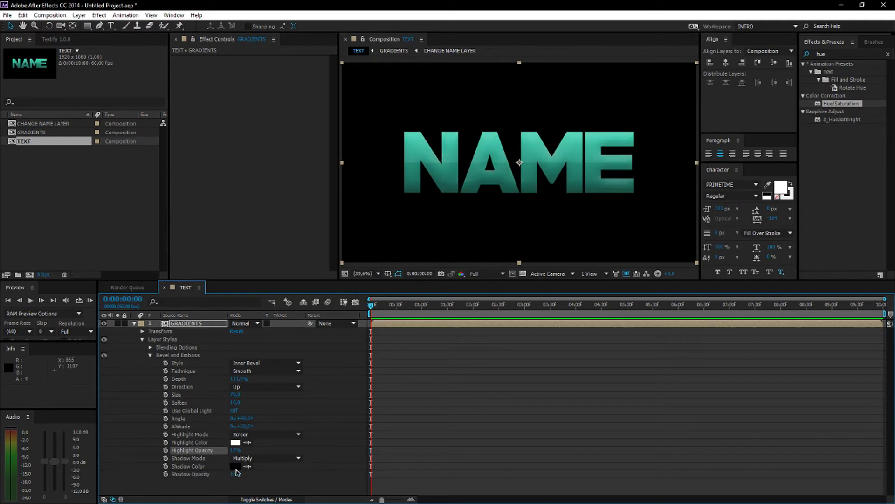
Add an Inner Glow layer style to the GRADIENTS layer and set its colour to white
right_click(198, 325)
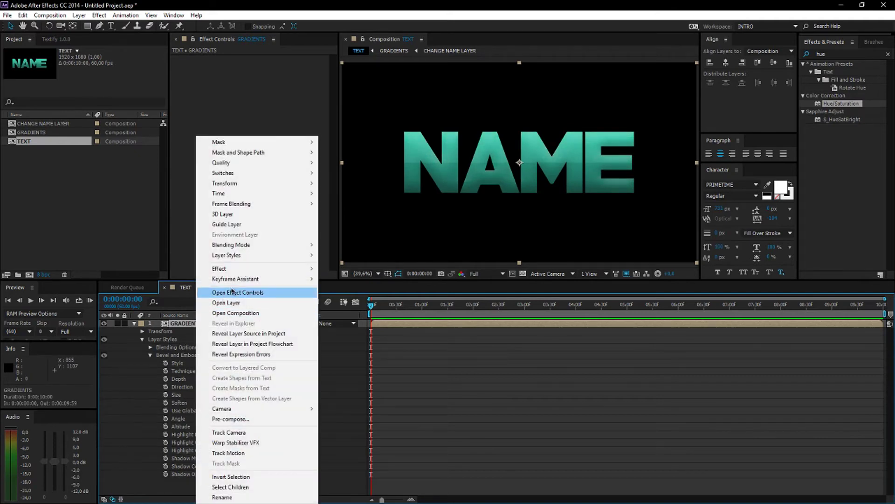
mouse_move(242, 256)
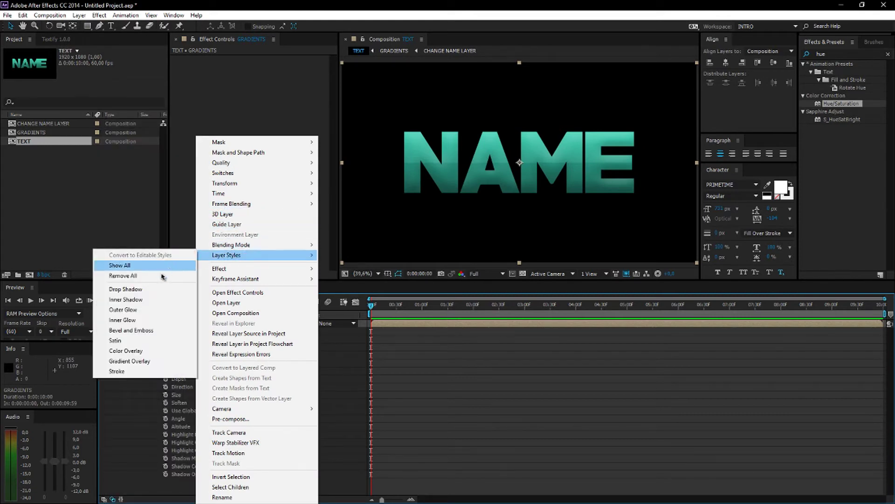
left_click(131, 330)
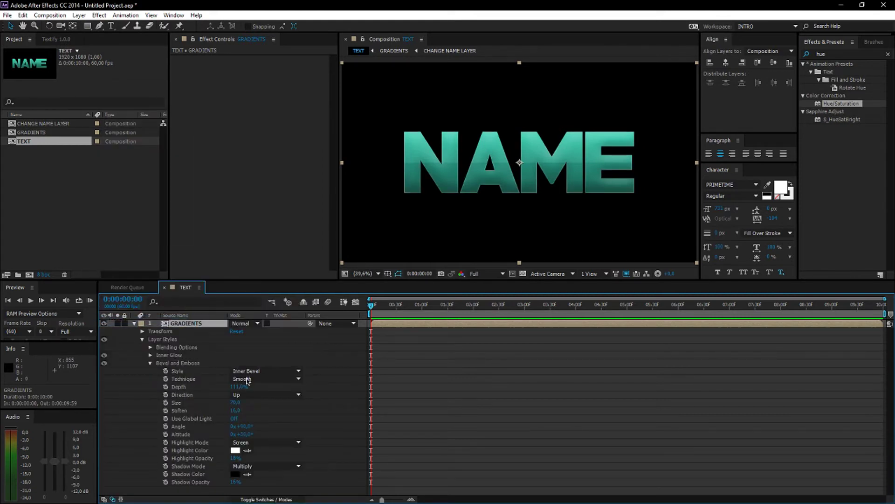
left_click(150, 355)
left_click(235, 395)
left_click(106, 146)
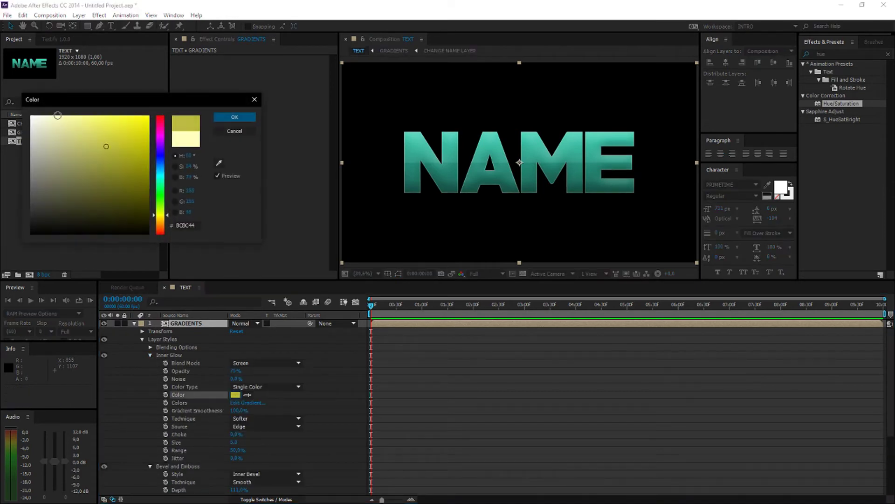
left_click_drag(57, 116, 31, 115)
left_click(234, 117)
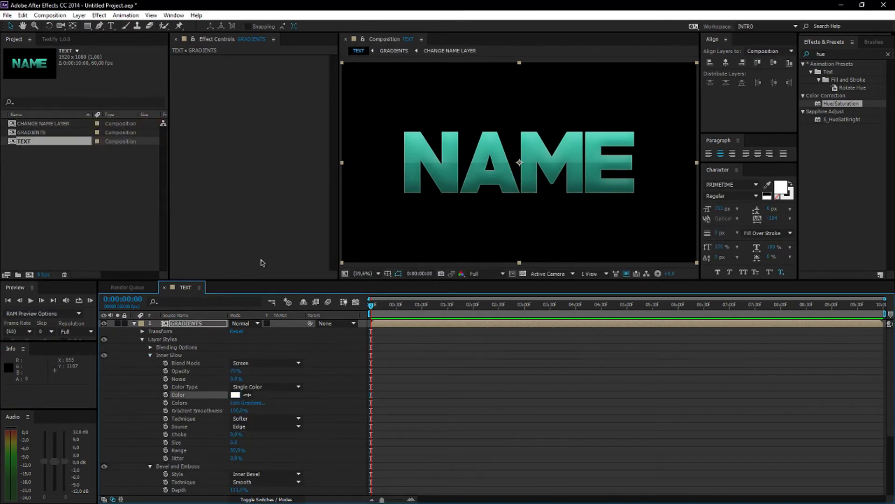
left_click(333, 396)
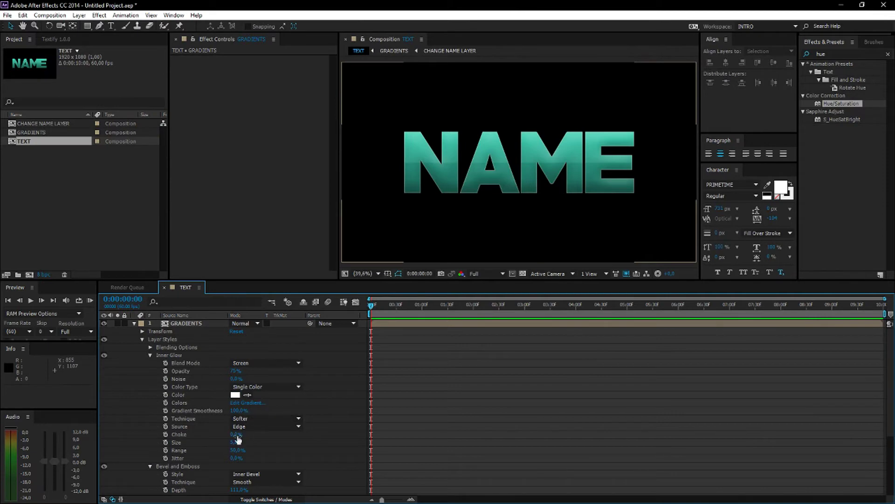
Set the inner glow's size to 47 and its opacity to 22%
left_click_drag(235, 442, 253, 442)
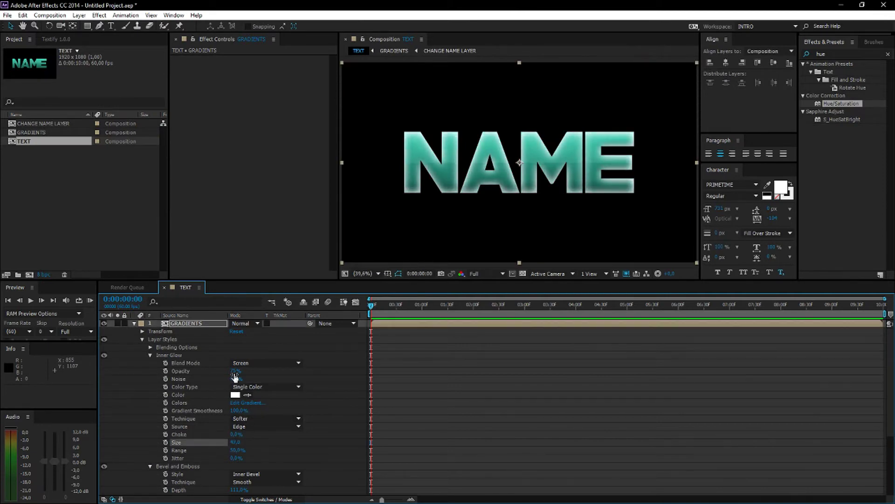
left_click_drag(235, 371, 217, 379)
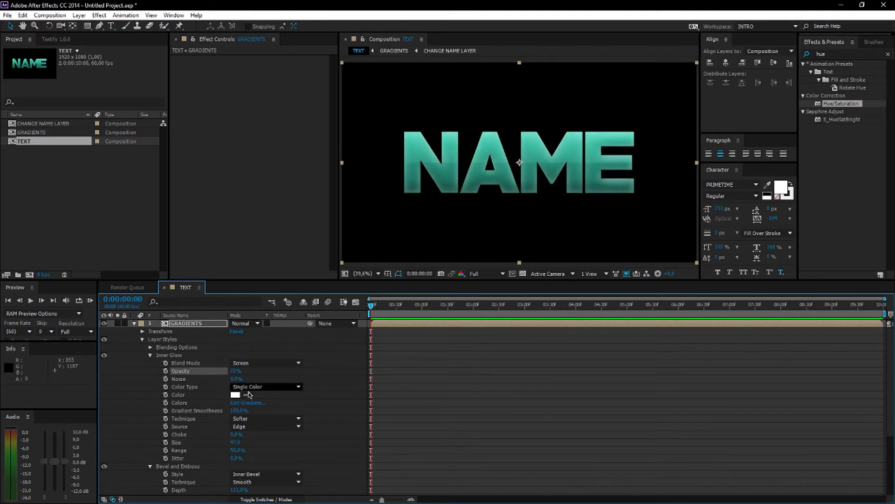
left_click(322, 399)
Add a Stroke layer style to the GRADIENTS layer and set its colour to dark grey 191919
right_click(203, 325)
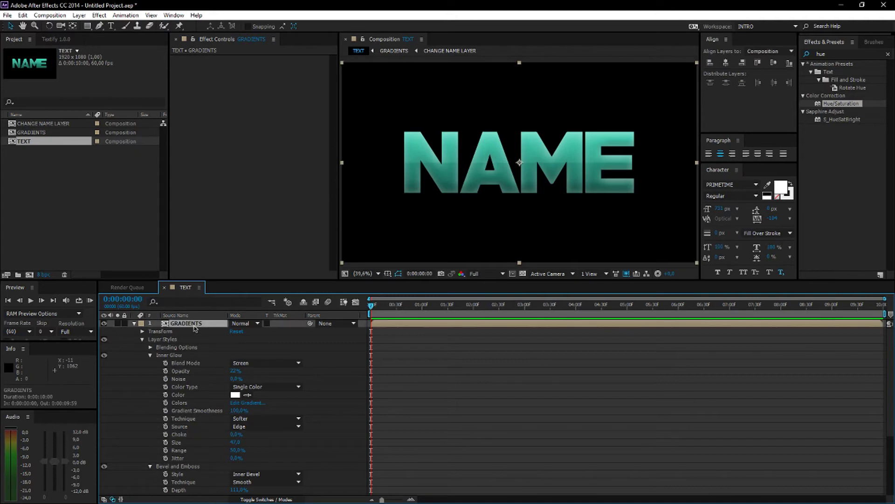
mouse_move(238, 260)
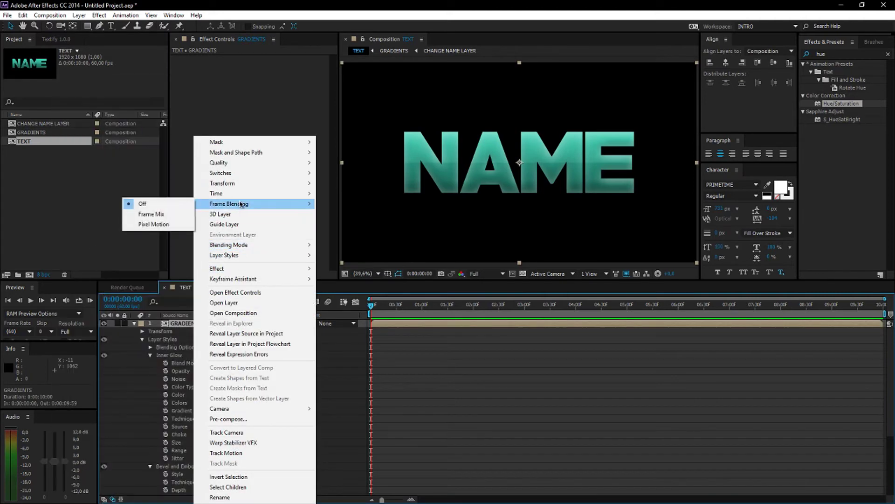
mouse_move(242, 164)
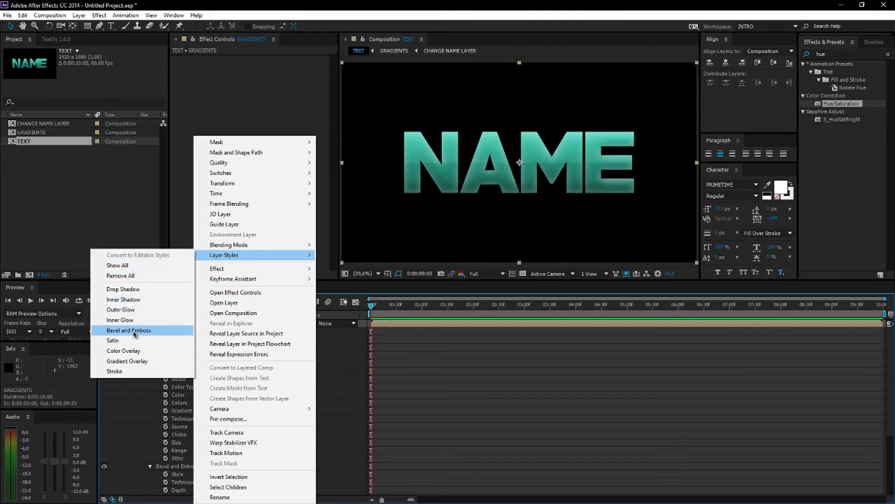
left_click(114, 371)
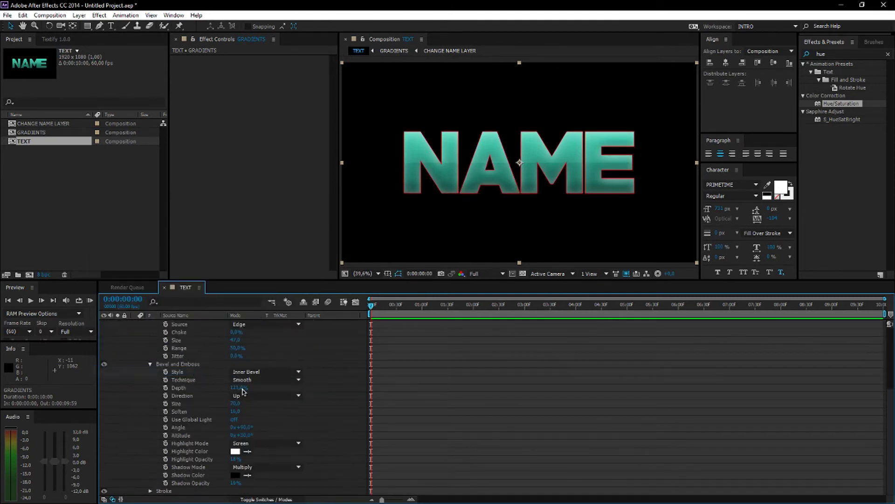
left_click(151, 490)
left_click(235, 467)
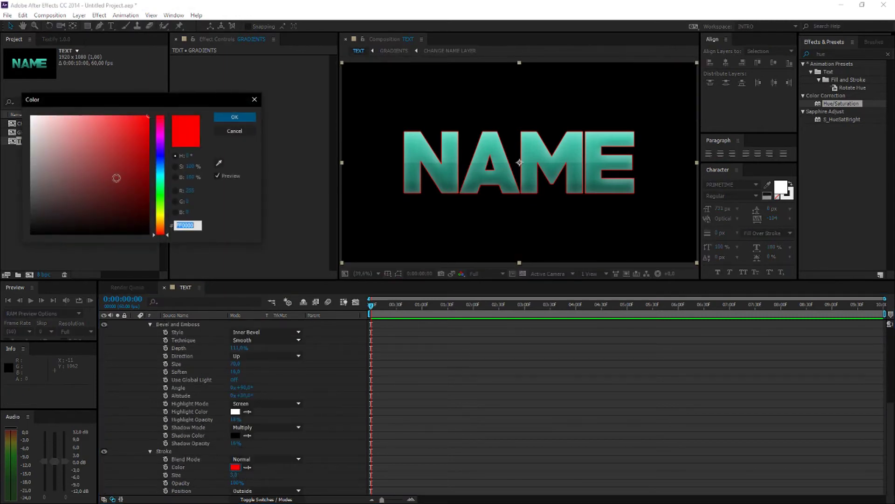
left_click_drag(157, 156, 163, 184)
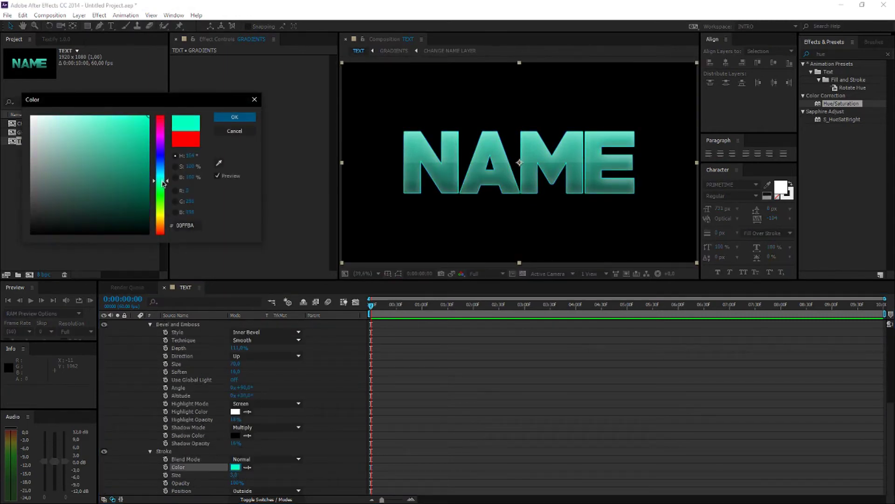
mouse_move(81, 184)
left_mouse_down()
mouse_move(93, 208)
mouse_move(8, 222)
left_mouse_up()
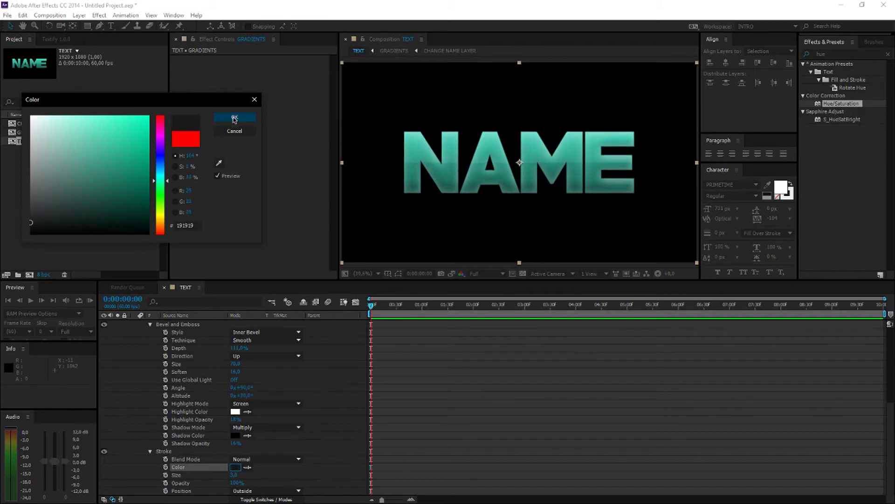
left_click(235, 117)
Show the transparency grid behind the text and set the stroke's size to 25
left_click(524, 274)
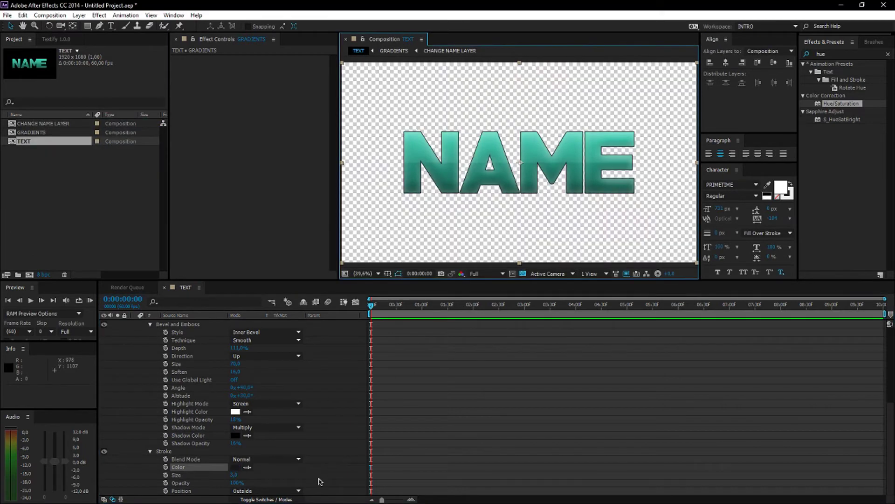
left_click_drag(233, 479, 317, 471)
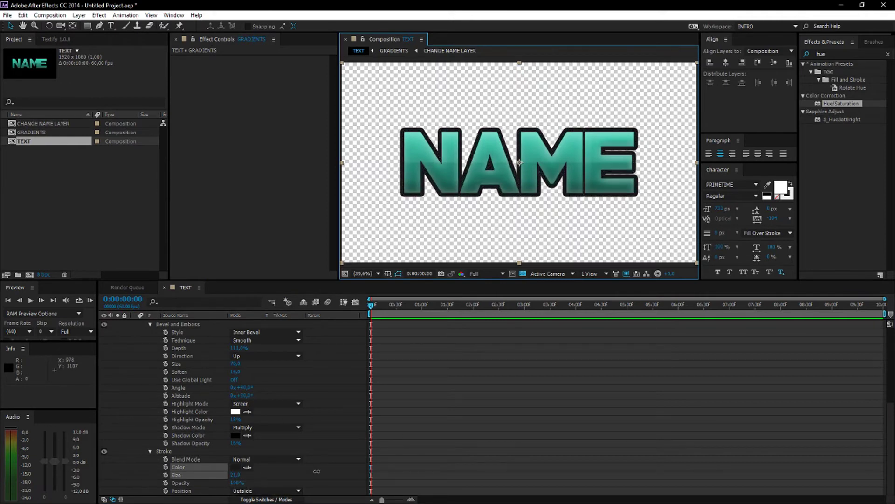
left_click(238, 474)
type("25")
key("Return")
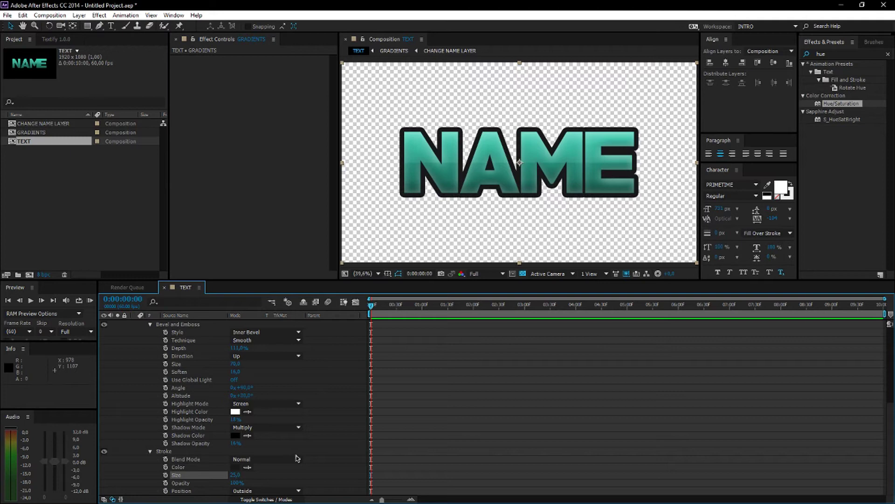
left_click(334, 420)
Duplicate the GRADIENTS layer and delete the Stroke layer style from the upper copy
scroll(236, 341, "up", 6)
left_click(202, 325)
key("ctrl+c")
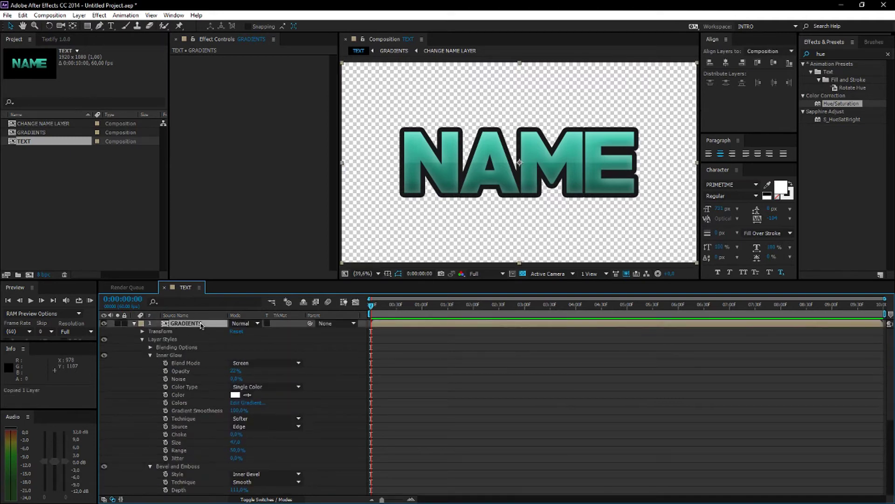
key("ctrl+v")
left_click(134, 324)
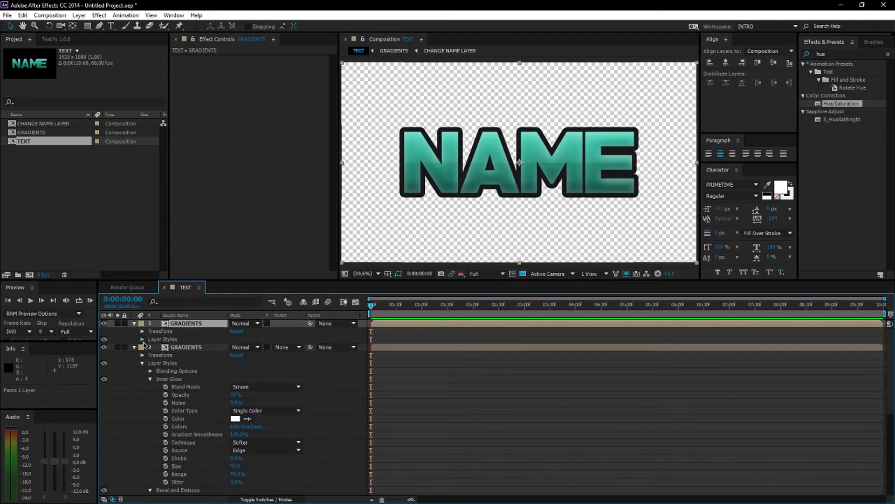
left_click(142, 339)
left_click(151, 355)
left_click(150, 355)
left_click(166, 372)
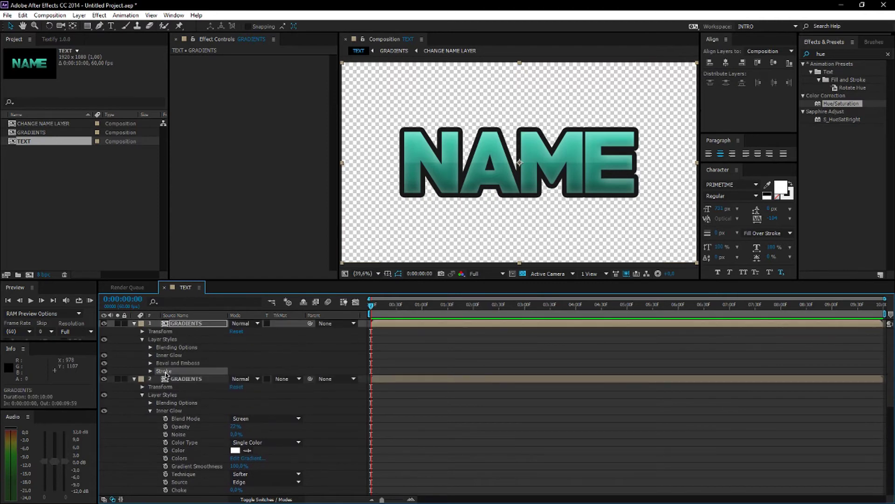
key("Delete")
left_click(679, 332)
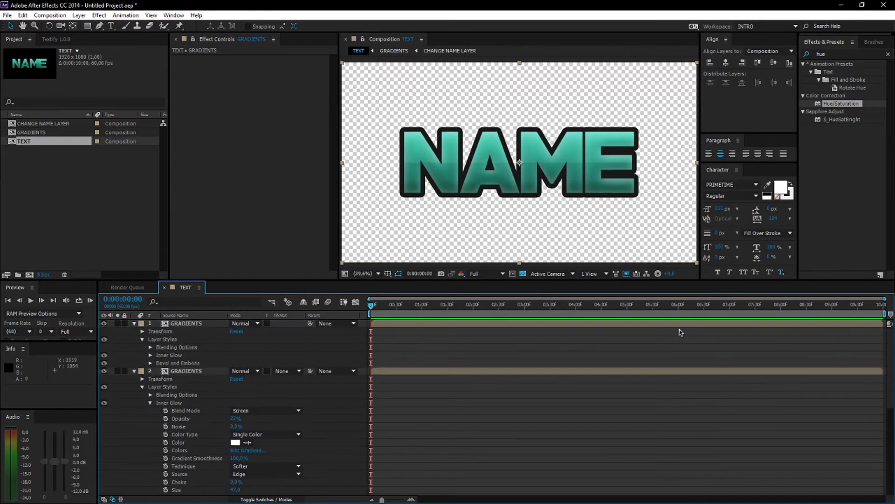
Apply the Drop Shadow effect to the upper GRADIENTS layer, with direction 180° and distance 7
double_click(854, 56)
type("drop")
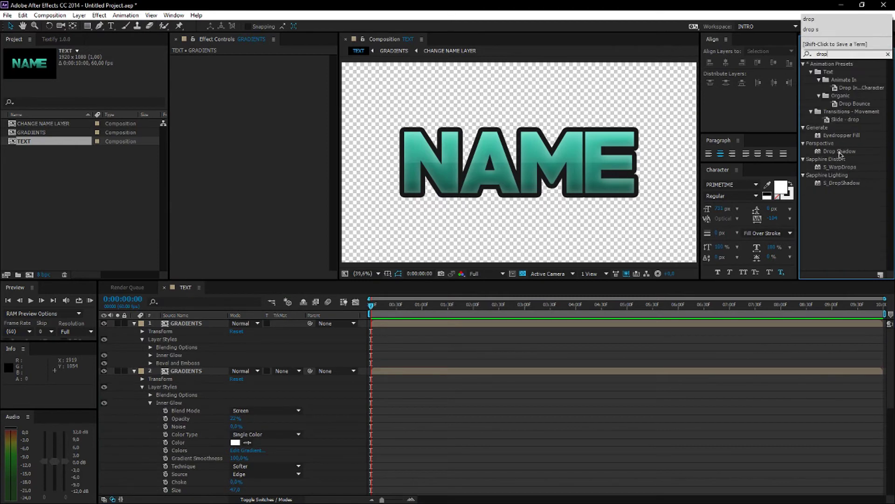
left_click_drag(840, 152, 466, 323)
scroll(504, 188, "up", 4)
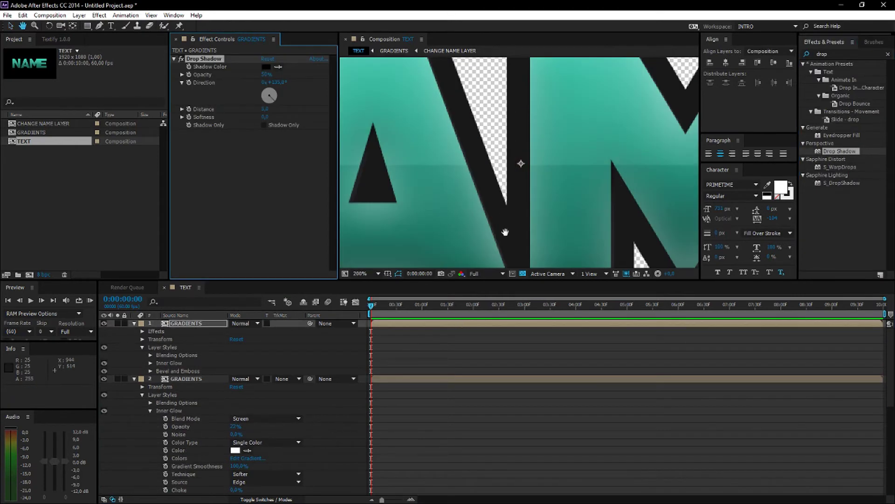
scroll(505, 232, "down", 5)
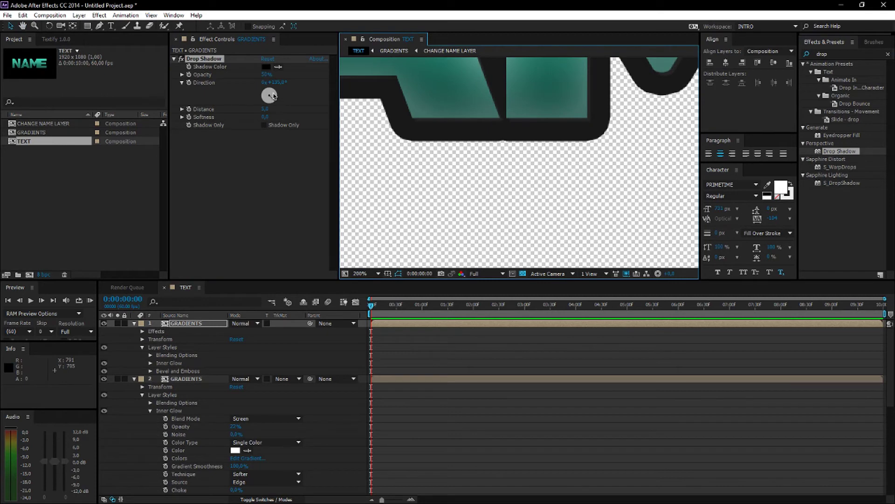
left_click_drag(272, 103, 267, 113)
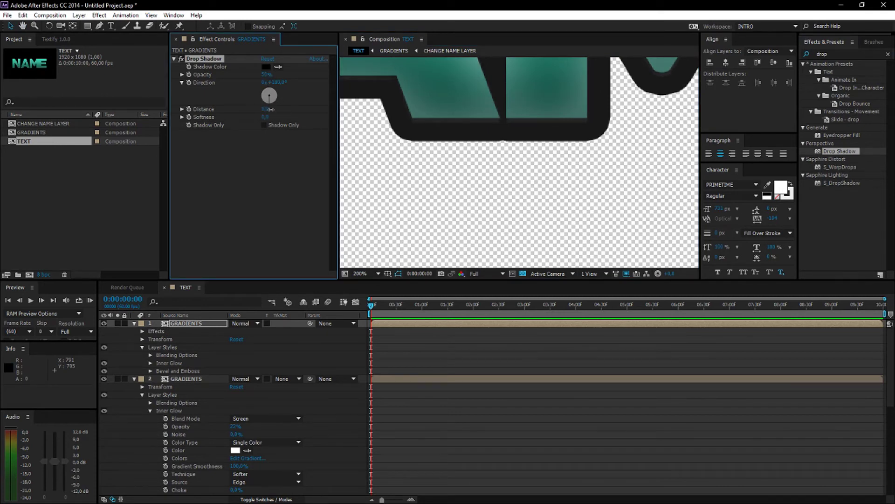
left_click_drag(270, 109, 268, 110)
Try white as the drop shadow's colour, and return it to black 000000
left_click(266, 67)
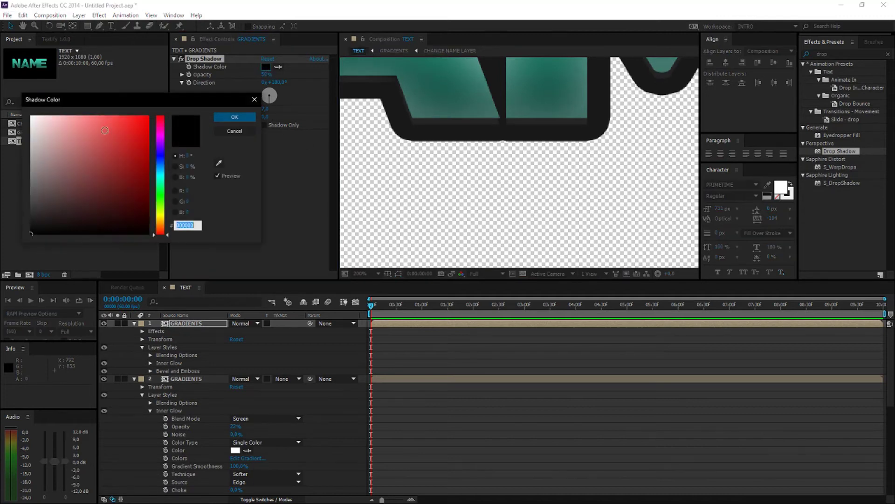
left_click_drag(47, 140, 2, 86)
left_click(234, 117)
scroll(468, 152, "down", 5)
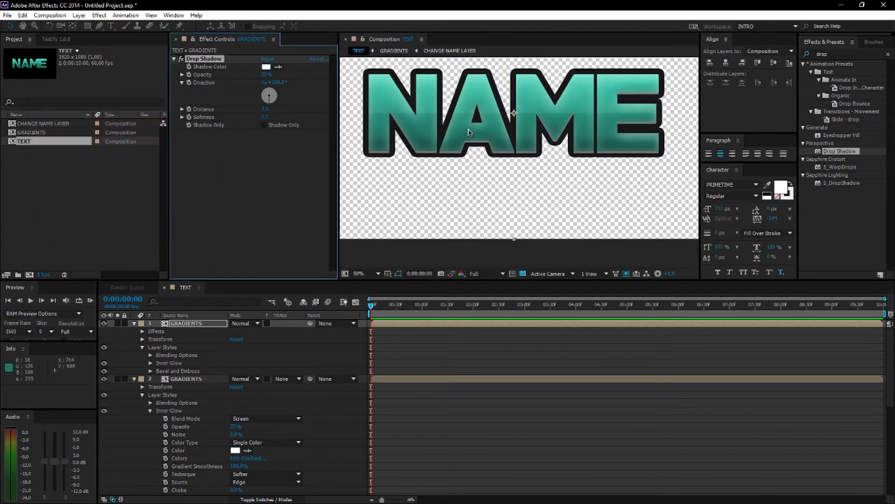
scroll(468, 152, "up", 1)
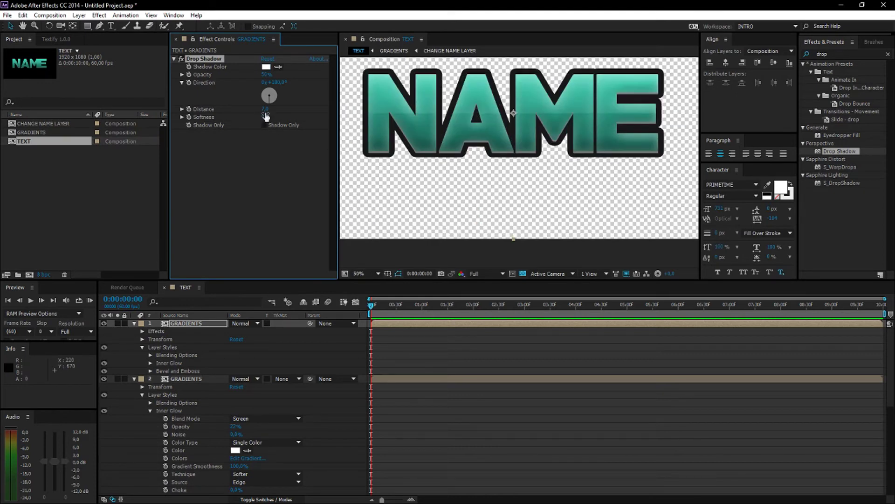
left_click(266, 67)
type("000000")
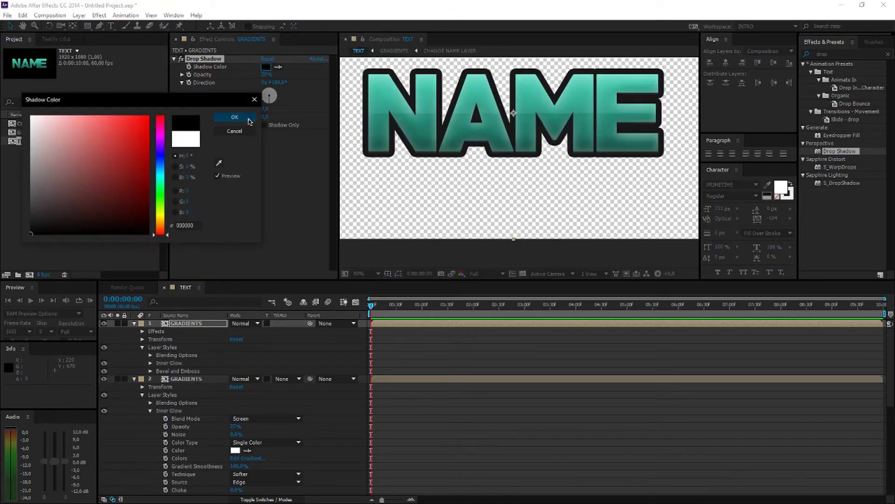
left_click(234, 117)
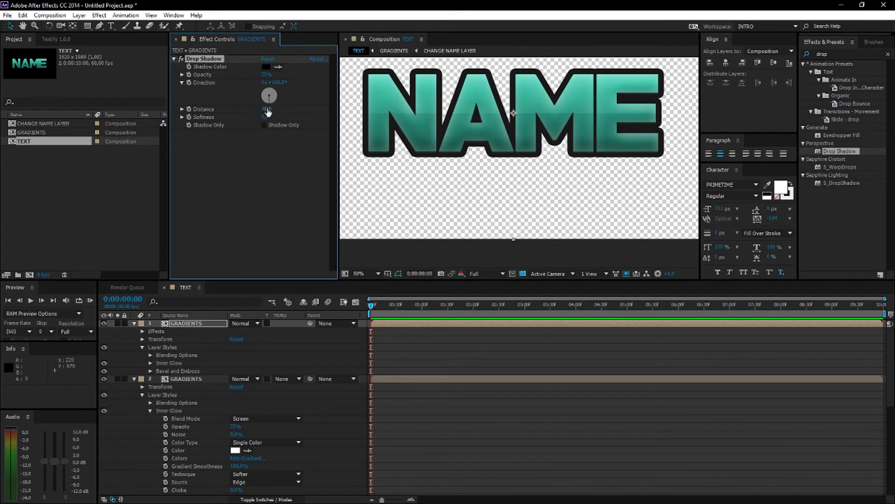
Set the drop shadow's distance to 10 and fine-tune its softness
left_click_drag(265, 110, 269, 110)
scroll(468, 135, "up", 4)
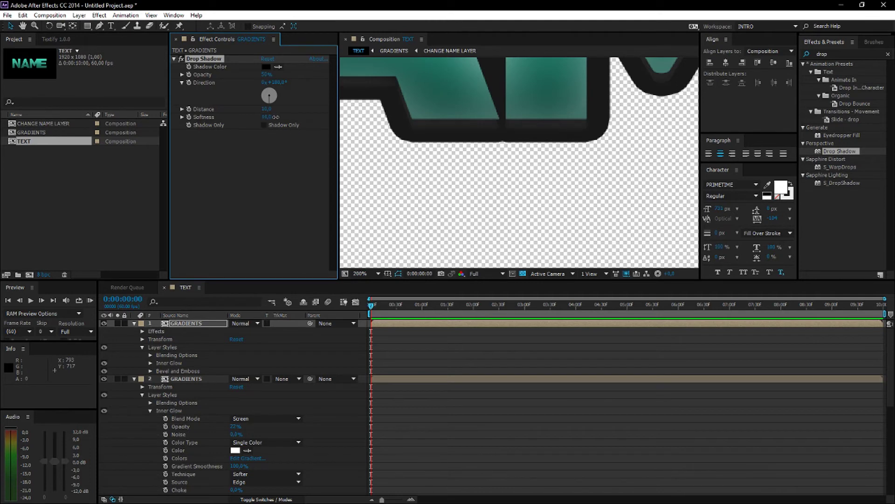
scroll(426, 160, "down", 2)
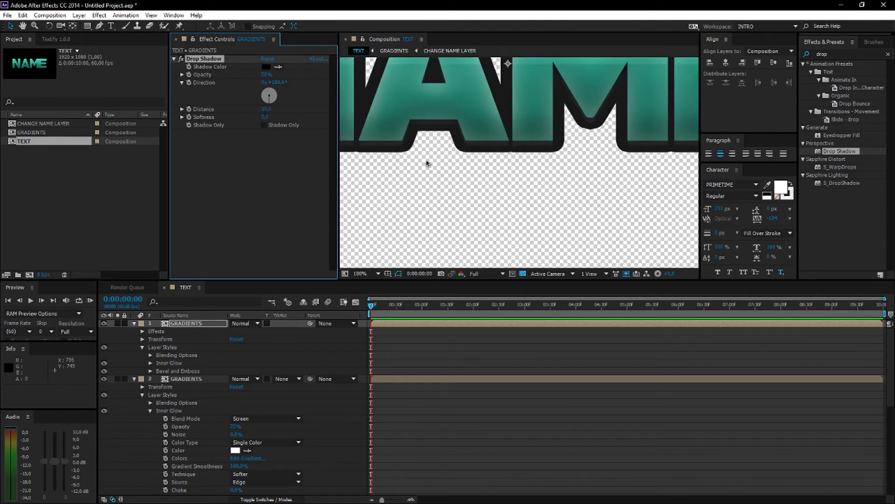
left_click(366, 274)
left_click(372, 293)
Pre-compose both GRADIENTS layers into a new composition named STROKE AND LAYER STYLES, moving all attributes into it
left_click(414, 349)
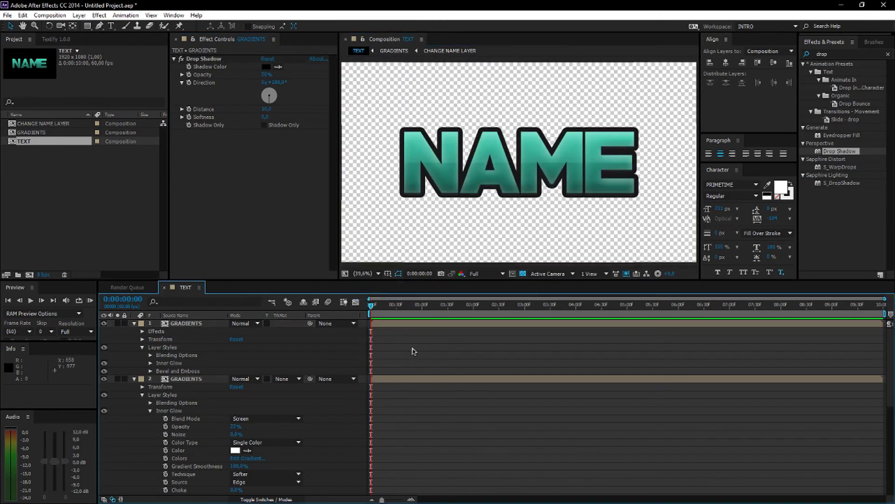
left_click(420, 379)
left_click(418, 323, "ctrl")
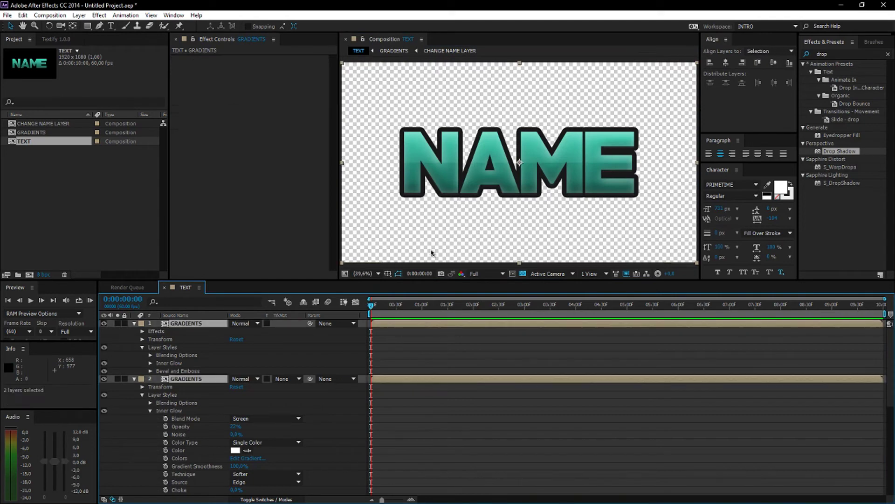
right_click(202, 325)
left_click(233, 419)
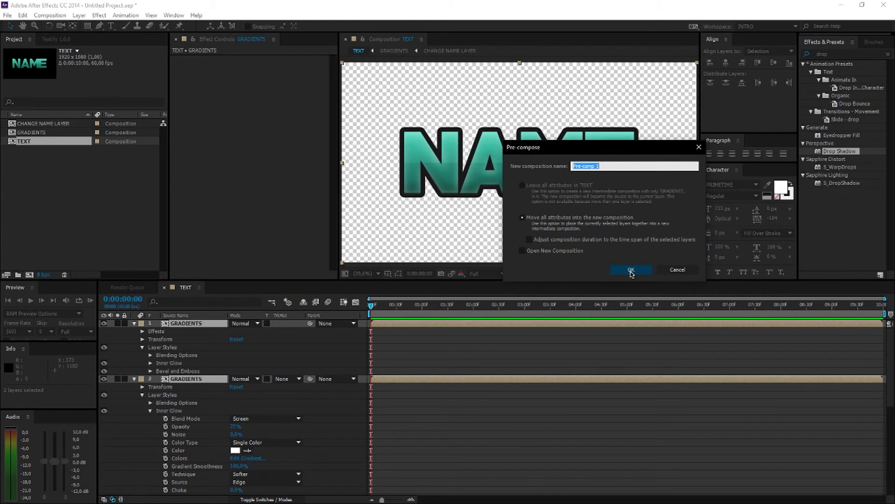
type("3")
type("ES")
left_click(631, 269)
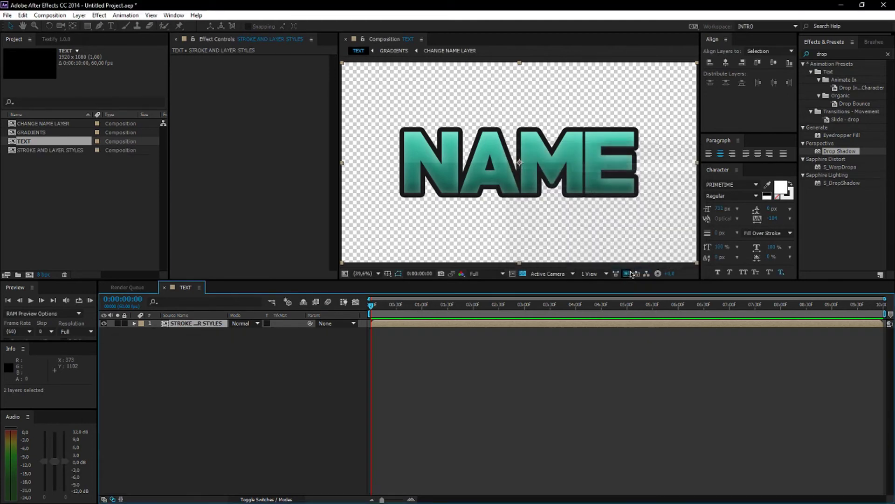
Apply the Echospace effect to the STROKE AND LAYER STYLES layer and repeat it with 25 instances
left_click(843, 53)
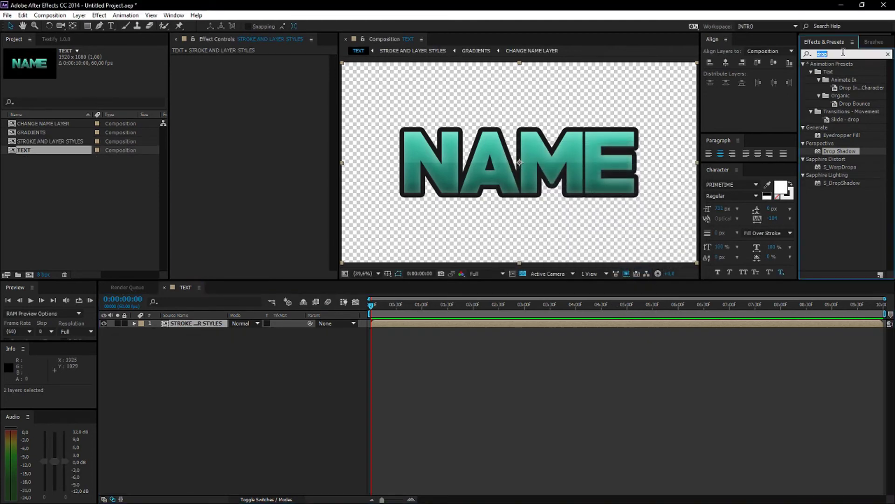
type("echo")
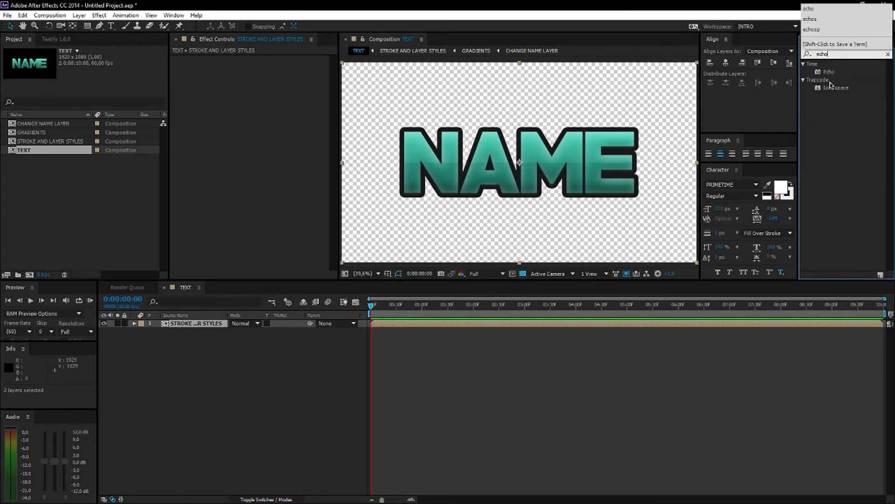
left_click(833, 87)
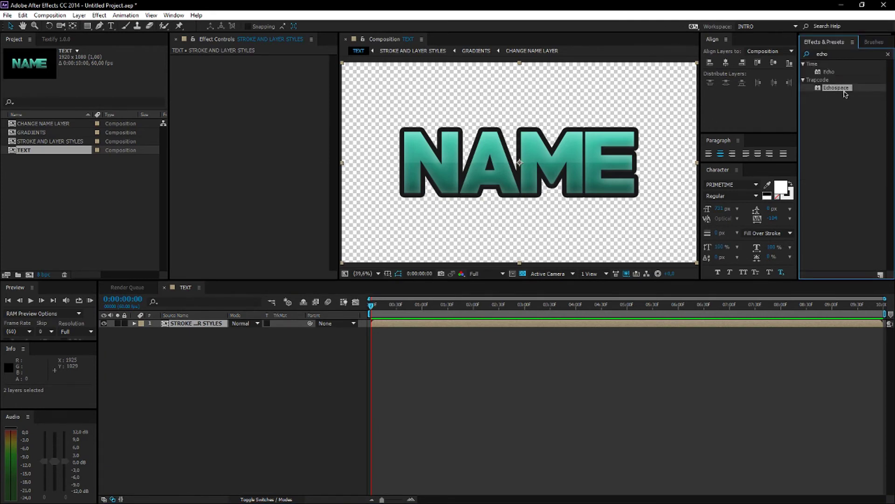
left_click_drag(850, 92, 252, 158)
left_click(182, 67)
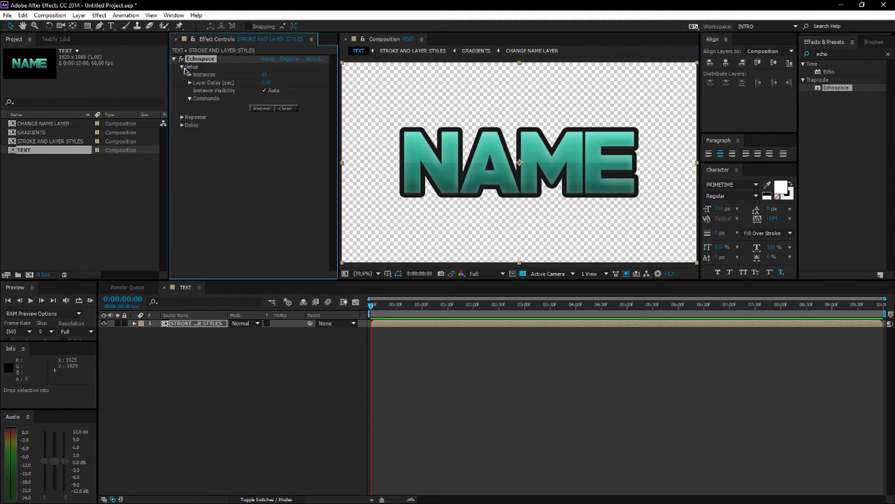
left_click(264, 75)
key("Return")
left_click(262, 108)
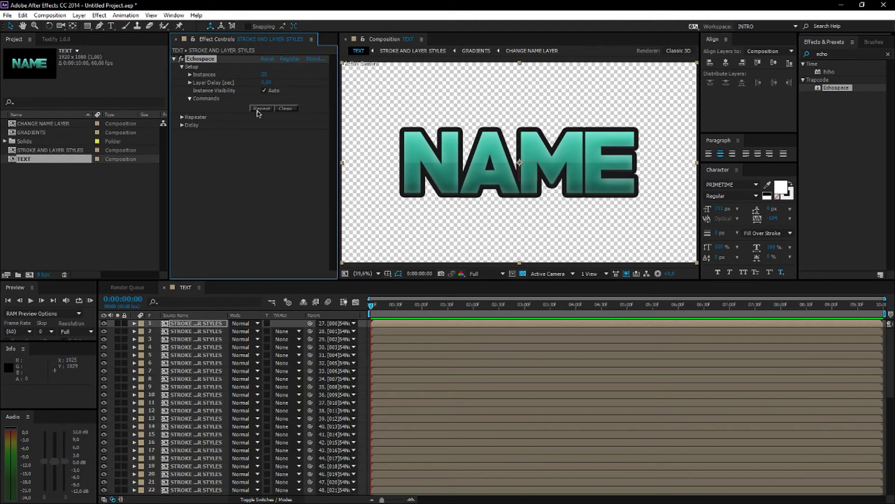
Set the Echospace repeater's scale to -0.4 and its Y offset to 2
left_click(183, 117)
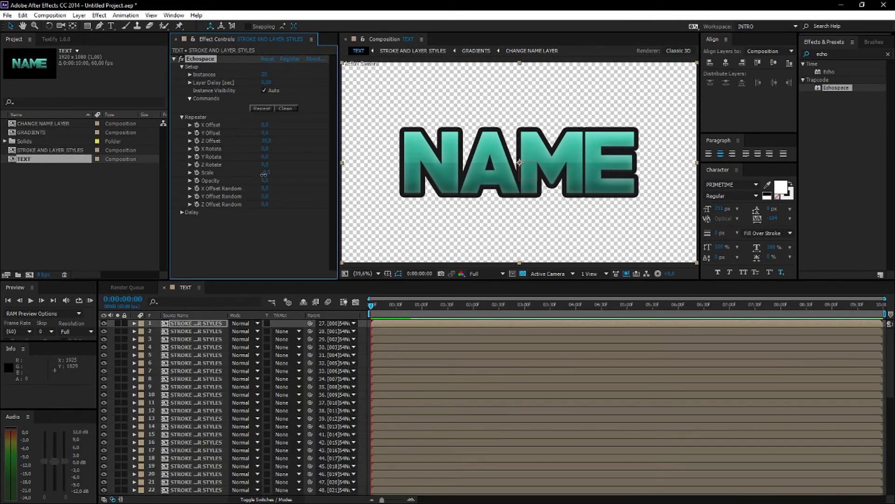
left_click_drag(265, 175, 264, 174)
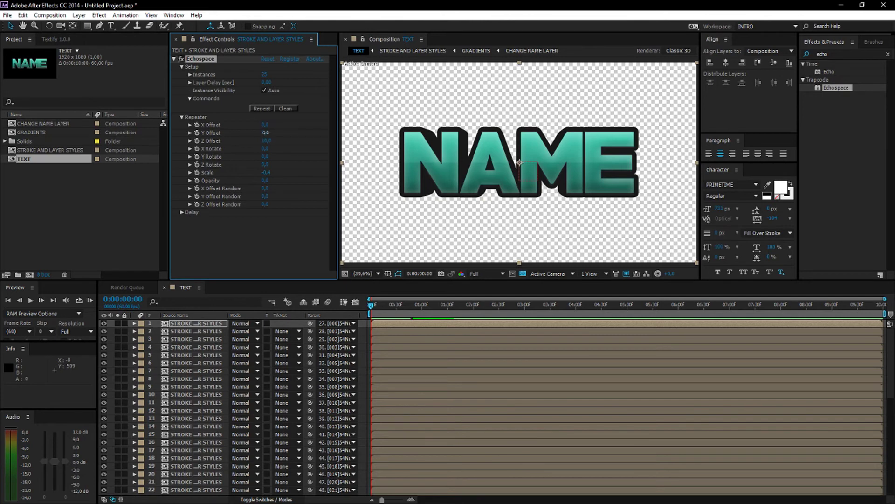
left_click_drag(266, 132, 267, 133)
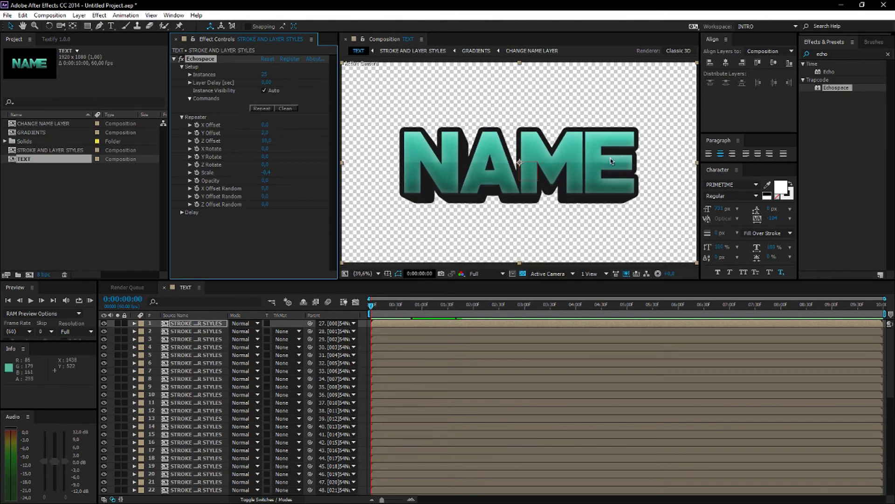
scroll(594, 198, "up", 4)
scroll(594, 199, "down", 4)
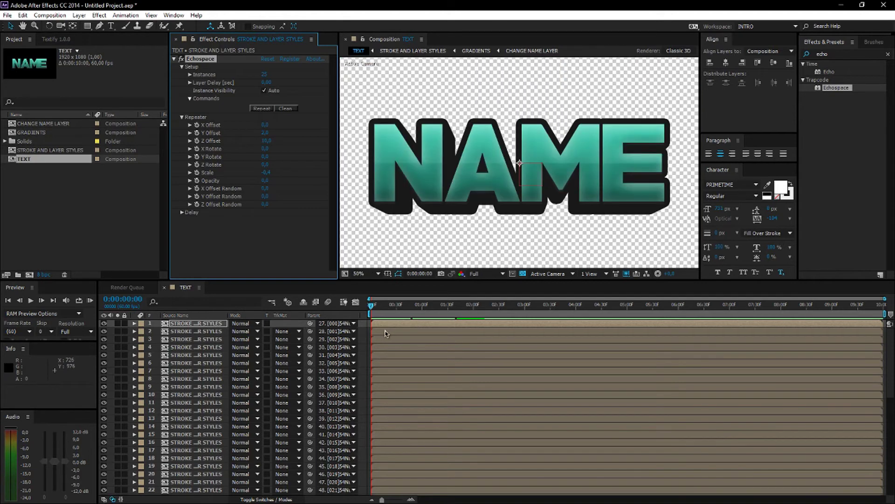
Add an adjustment layer and place it directly beneath the topmost STROKE AND LAYER STYLES layer
right_click(375, 334)
mouse_move(373, 336)
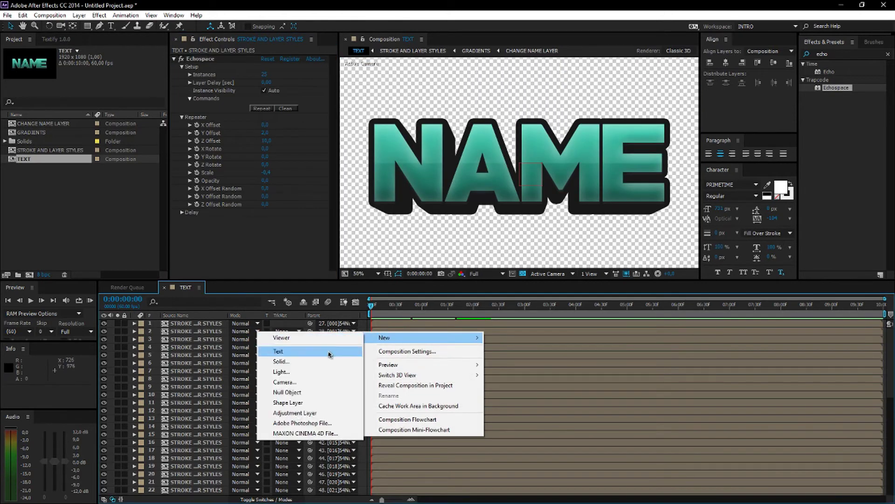
left_click(298, 413)
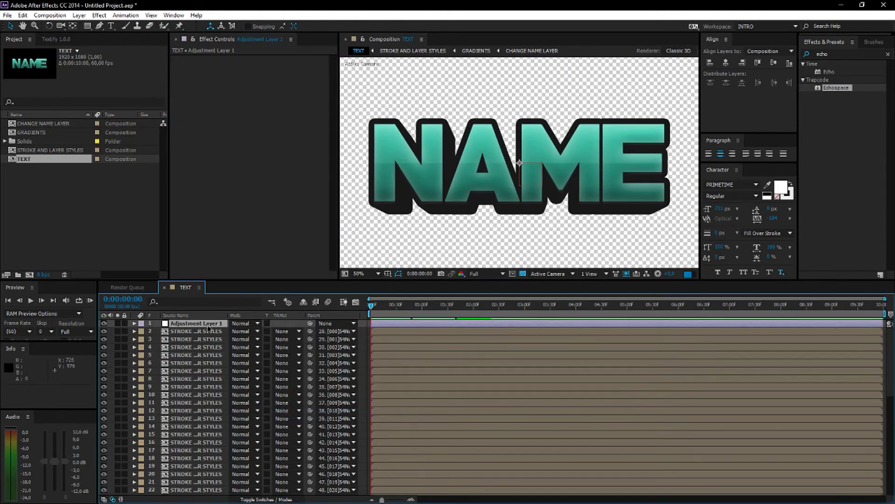
key("Return")
Apply Hue/Saturation to the adjustment layer with Master Lightness at -25, and check the darkened extrusion up close
key("ctrl+5")
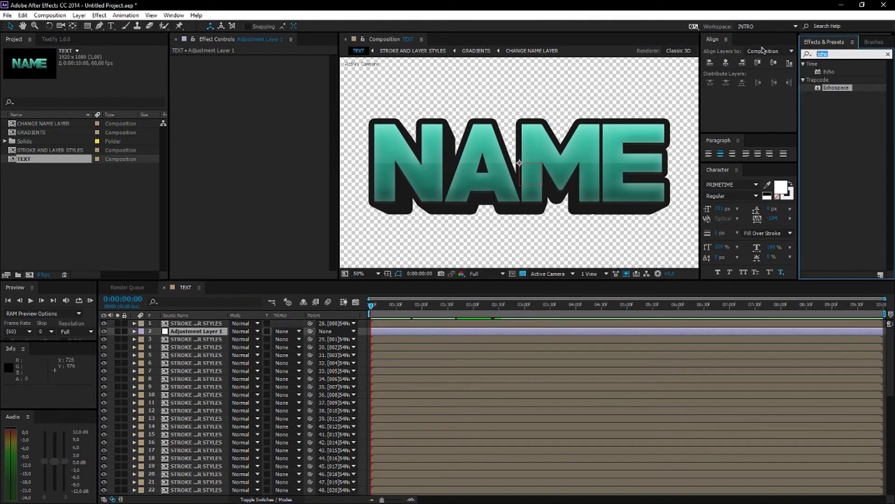
type("hue")
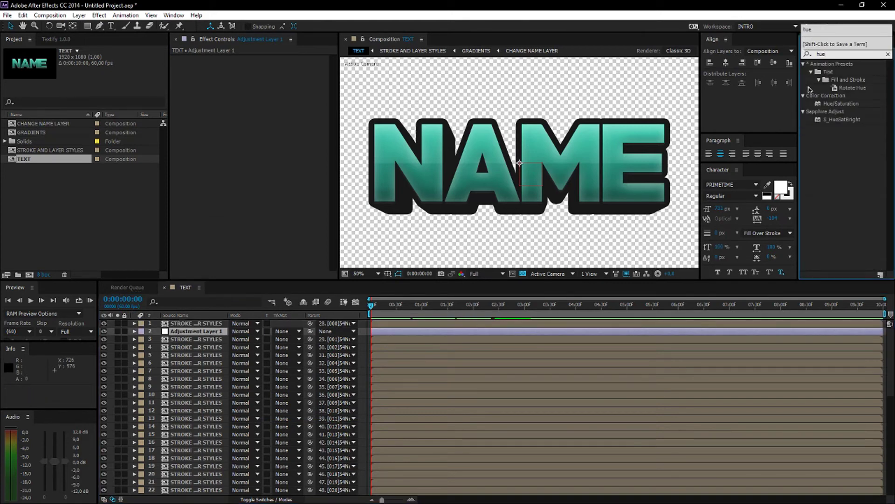
left_click_drag(840, 107, 248, 164)
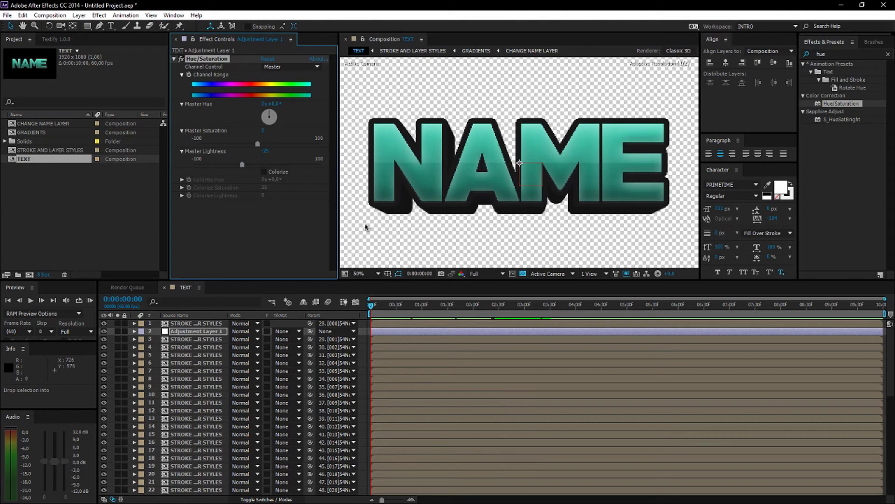
left_click(414, 228)
scroll(553, 191, "up", 5)
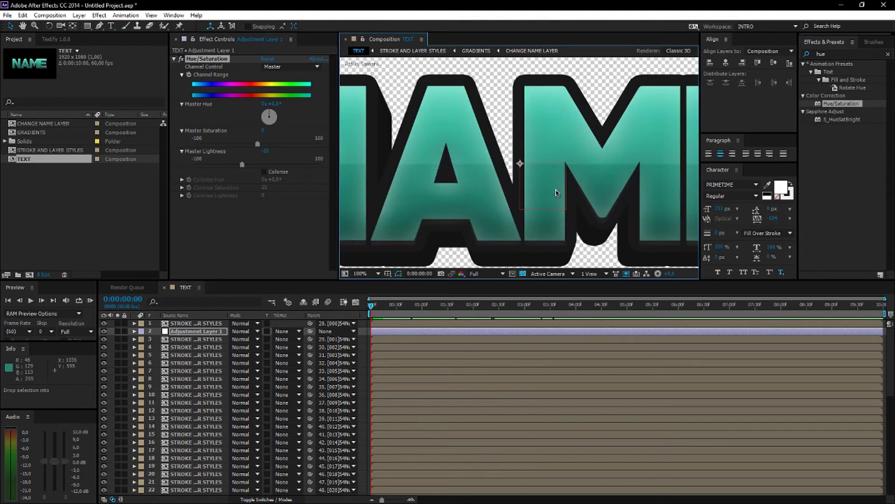
scroll(556, 194, "down", 9)
scroll(548, 195, "up", 3)
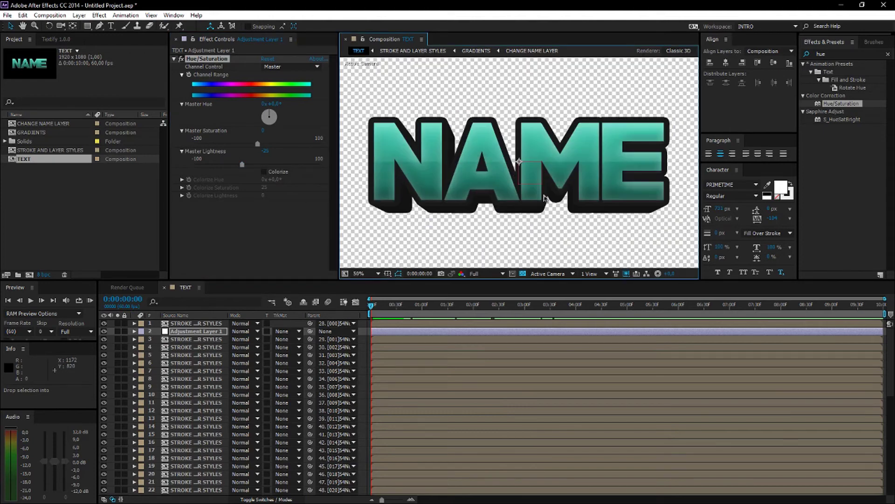
left_click(373, 273)
left_click(373, 295)
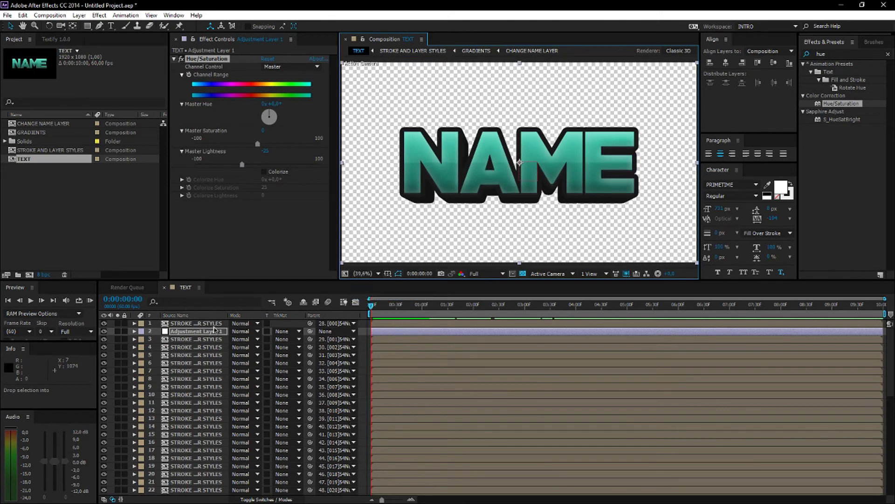
Pre-compose all layers of the TEXT composition into a new composition named EXTRUSION
key("ctrl+a")
right_click(198, 328)
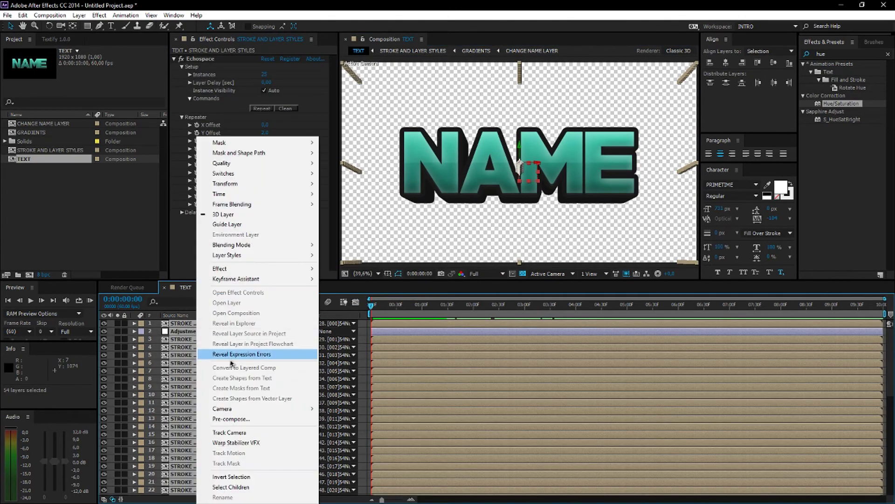
left_click(220, 418)
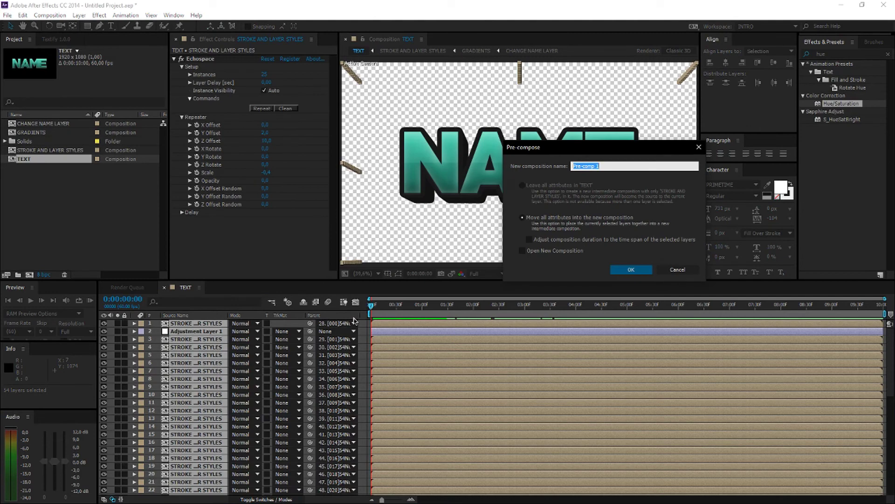
type("3")
key("Return")
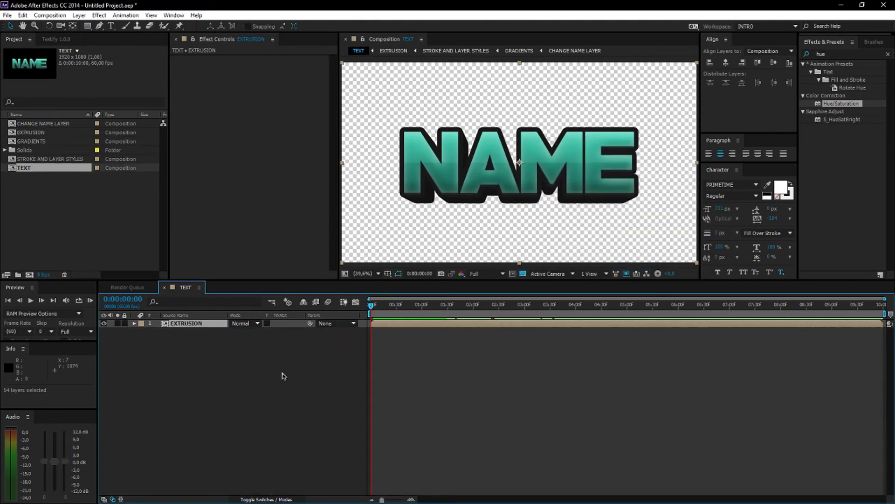
Add a Stroke layer style to the EXTRUSION layer and colour it a bright teal based on a sample from the letters
right_click(207, 324)
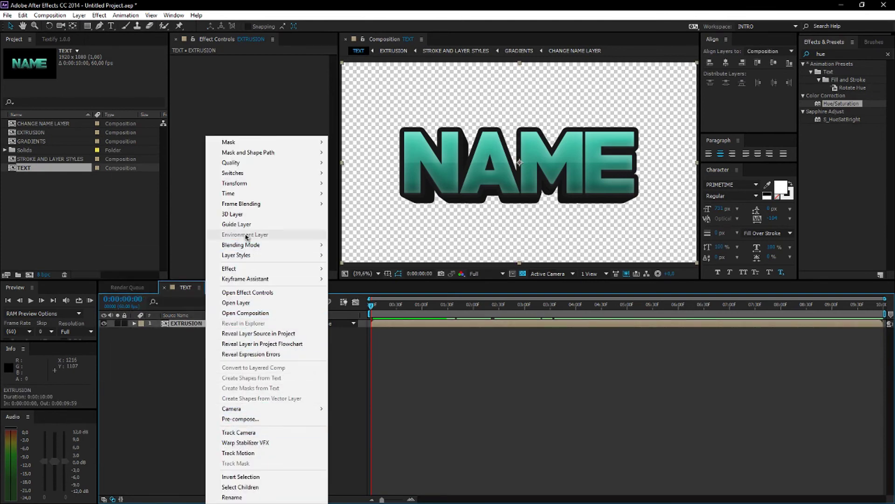
mouse_move(247, 257)
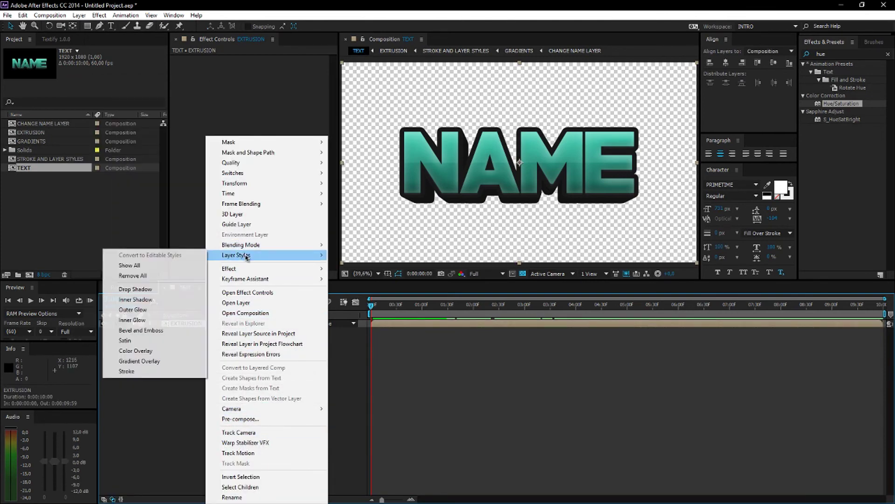
left_click(146, 372)
left_click(151, 356)
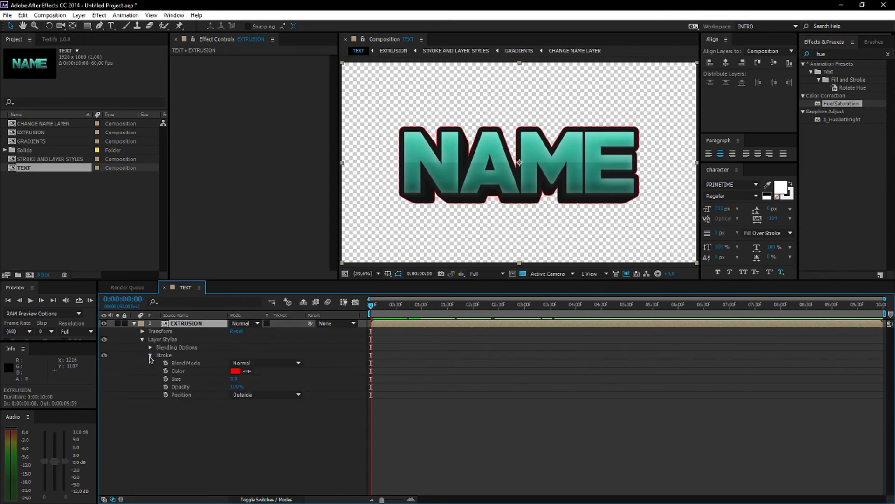
left_click(236, 371)
left_click(219, 162)
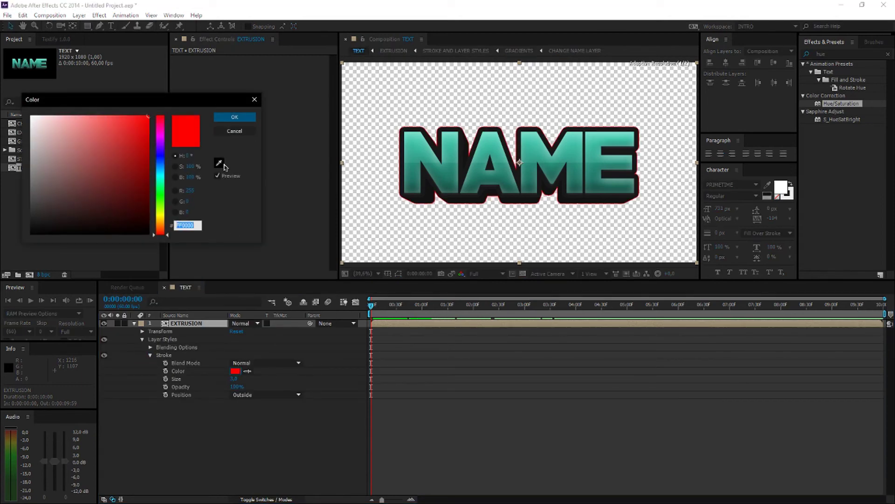
left_click(415, 148)
left_click(108, 136)
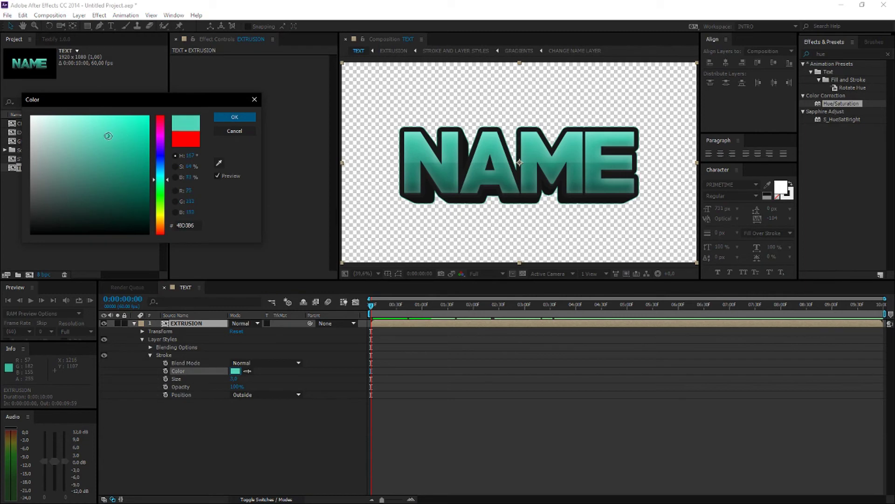
left_click(234, 117)
Try a size of 20 for the EXTRUSION layer's stroke, and settle on 15
left_click(232, 378)
type("2")
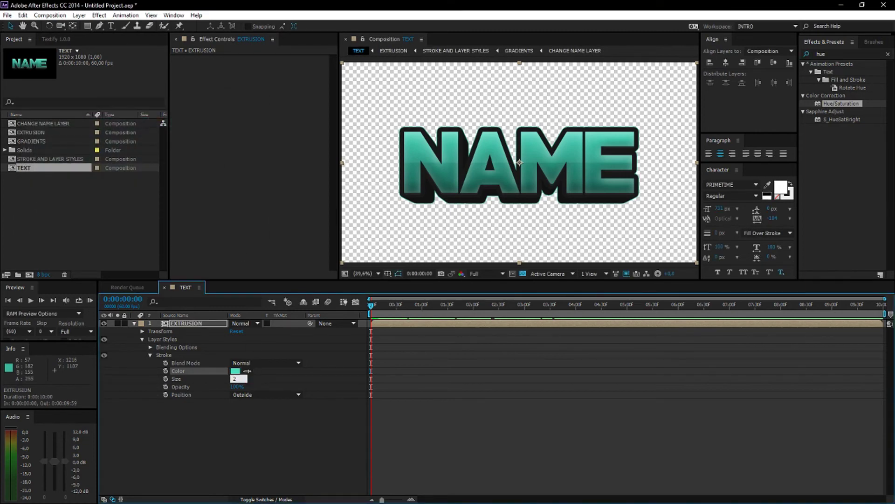
type("0")
key("Return")
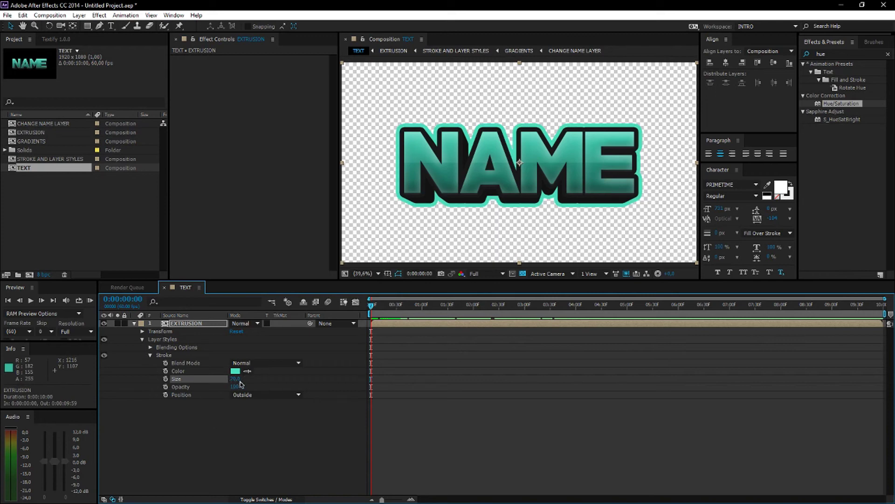
left_click(234, 379)
type("15")
key("Return")
left_click(218, 437)
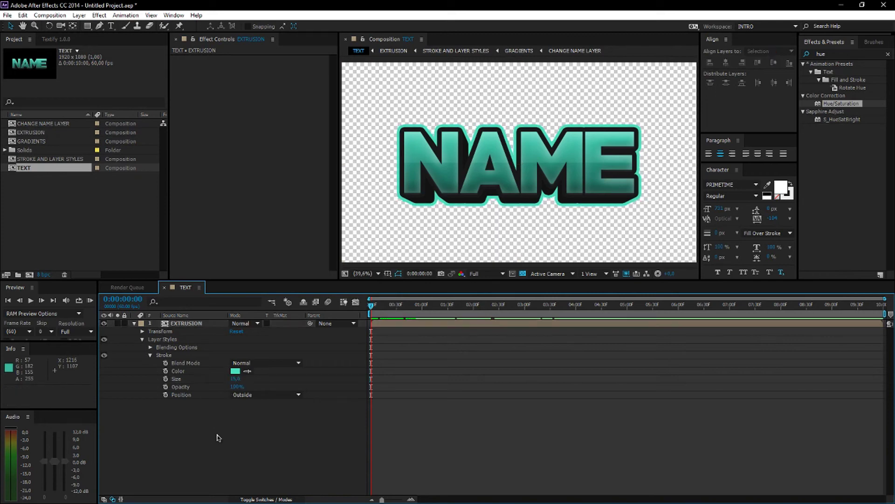
left_click(197, 326)
right_click(197, 326)
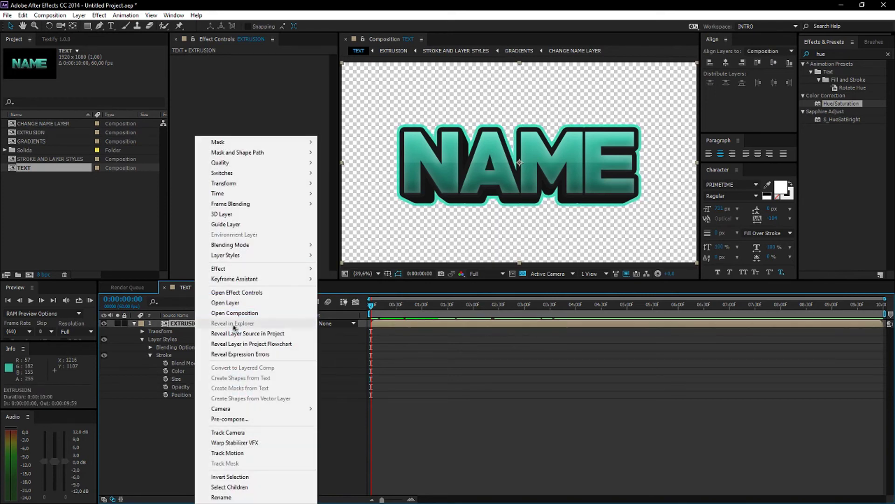
left_click(646, 386)
Try a Drop Shadow effect on the EXTRUSION layer with direction 180°, distance 0 and a raised softness
left_click(839, 54)
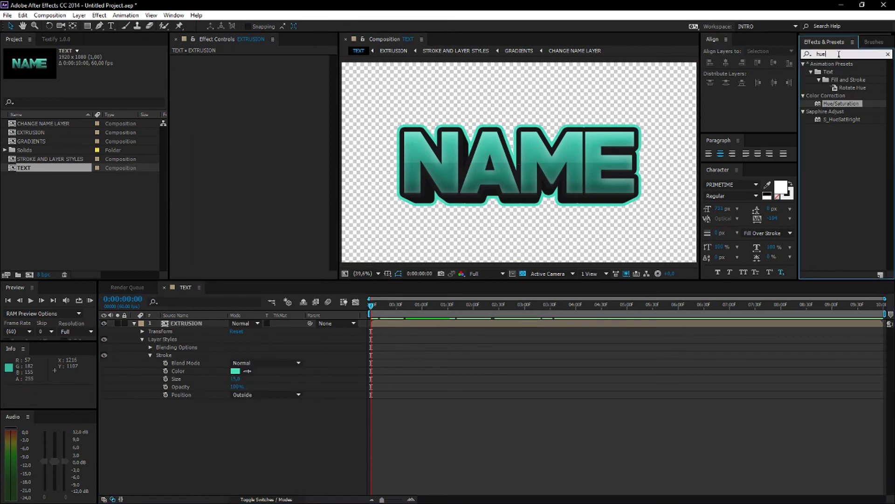
type("drop")
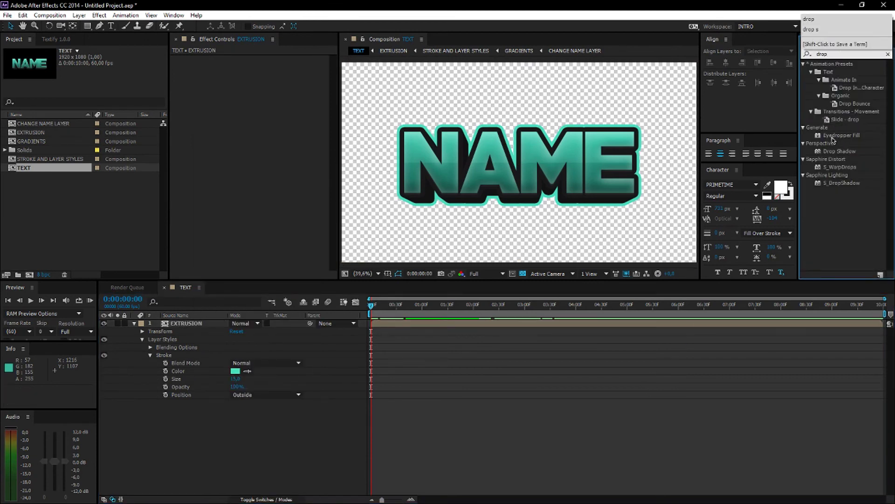
left_click_drag(824, 155, 243, 177)
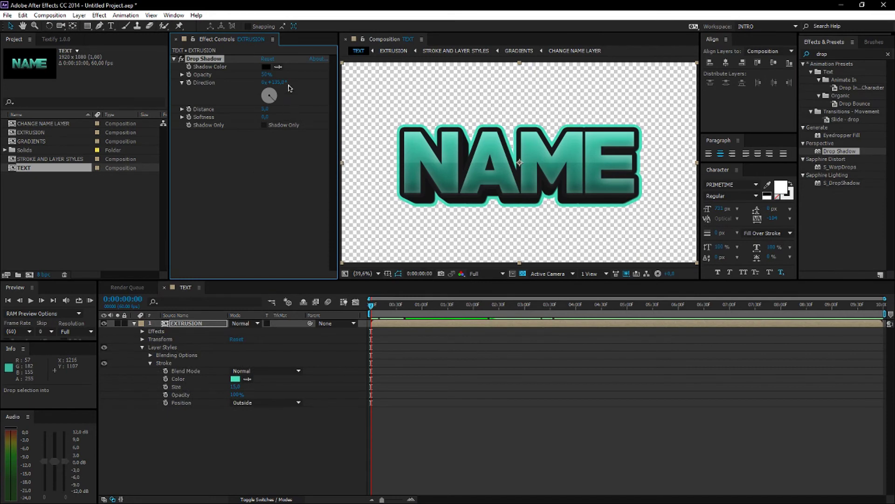
left_click(269, 102)
left_click(266, 110)
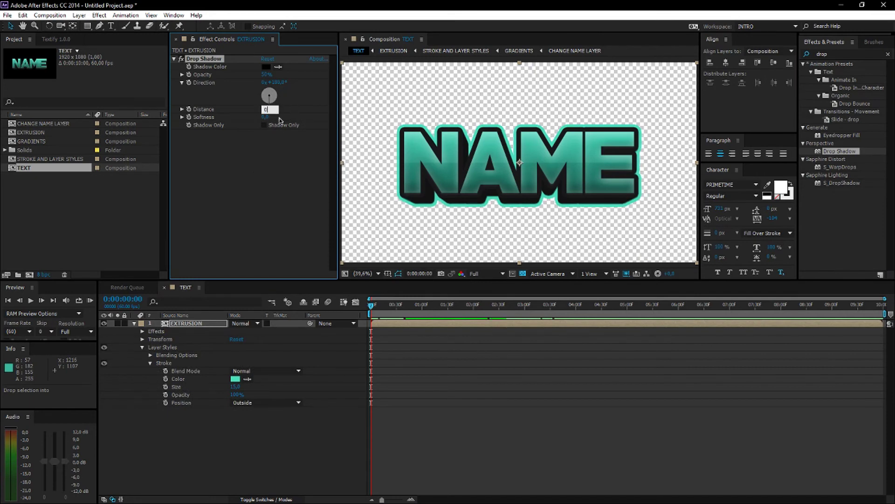
key("Return")
left_click_drag(265, 117, 283, 118)
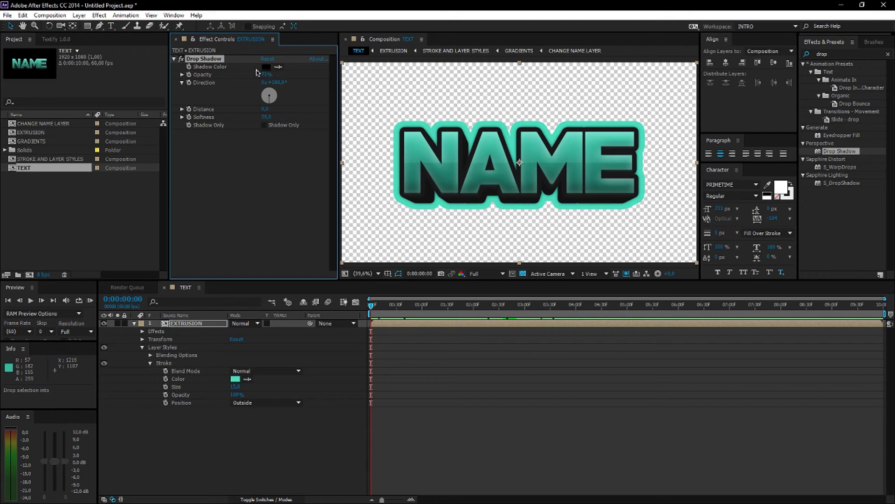
Remove the Drop Shadow effect from the EXTRUSION layer
left_click(205, 66)
left_click(205, 59)
key("Delete")
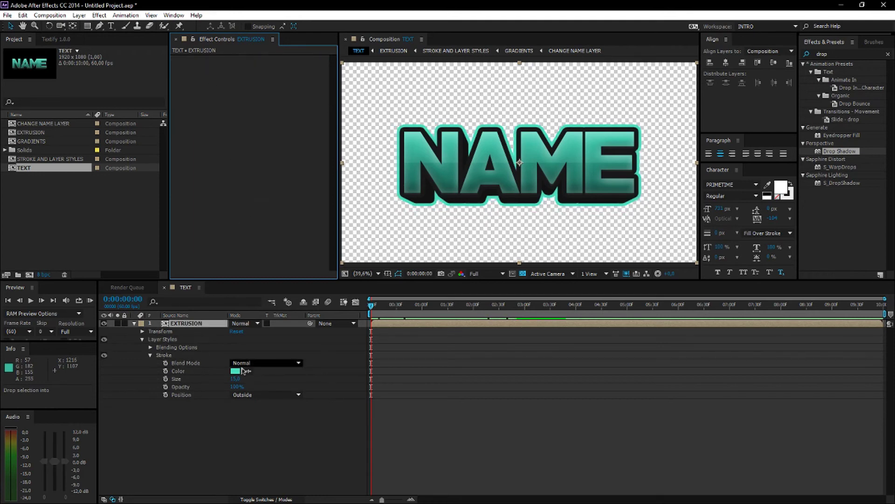
left_click(164, 355)
left_click(551, 344)
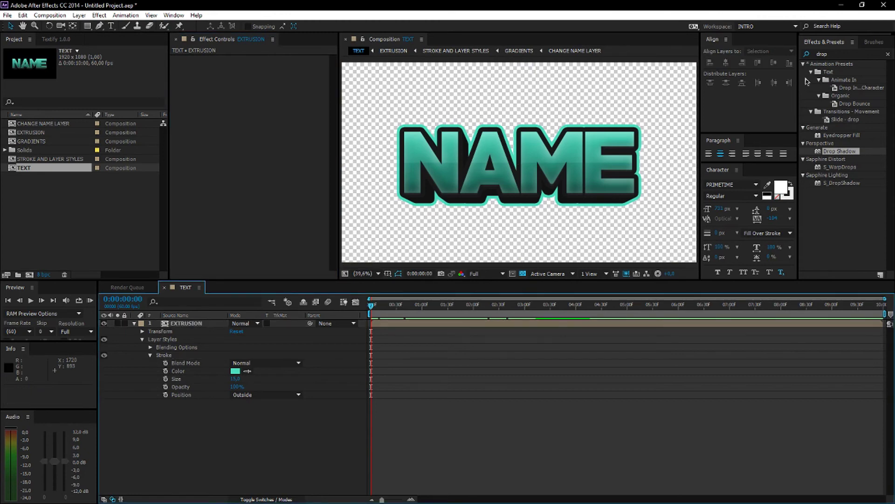
Pre-compose the EXTRUSION layer into a new composition named OUTLINE, moving all attributes into it
right_click(193, 323)
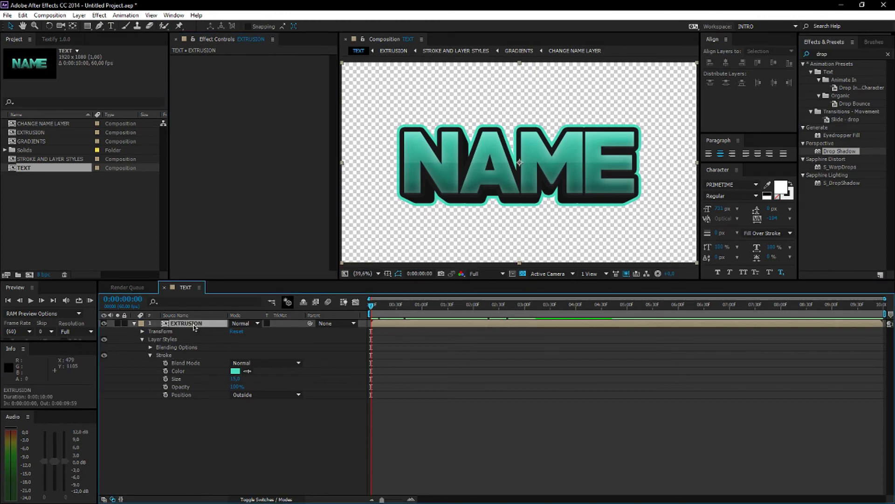
left_click(233, 419)
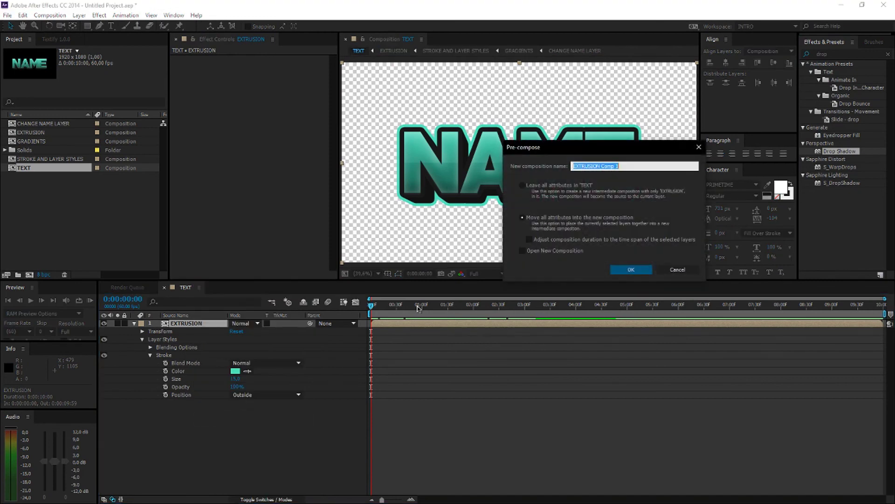
type("OUTLINE")
left_click(631, 269)
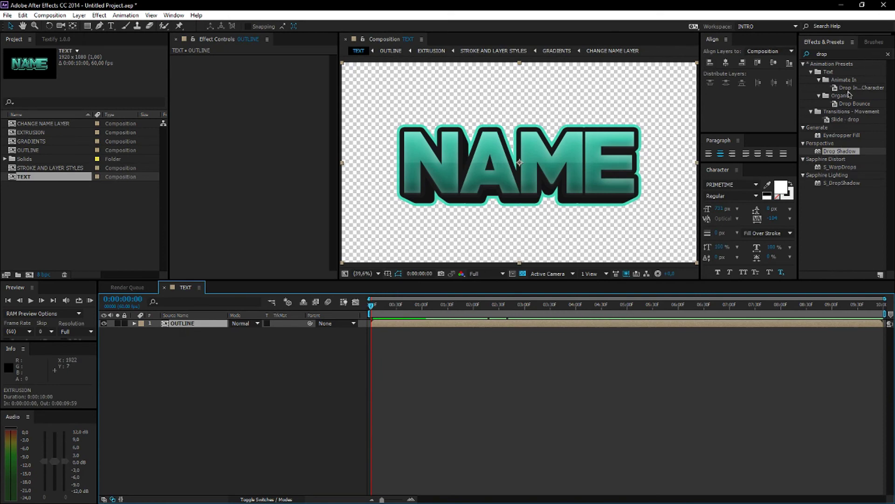
Apply a Drop Shadow to the OUTLINE layer with distance 0, opacity about 82% and a large softness
left_click(845, 54)
left_click_drag(828, 152, 513, 186)
left_click(268, 109)
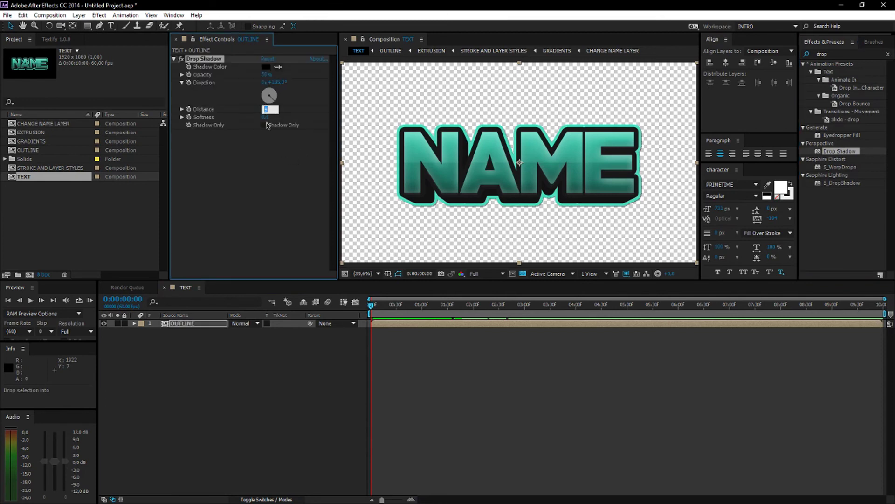
type("0")
key("Return")
left_click_drag(265, 117, 317, 120)
left_click_drag(266, 74, 313, 73)
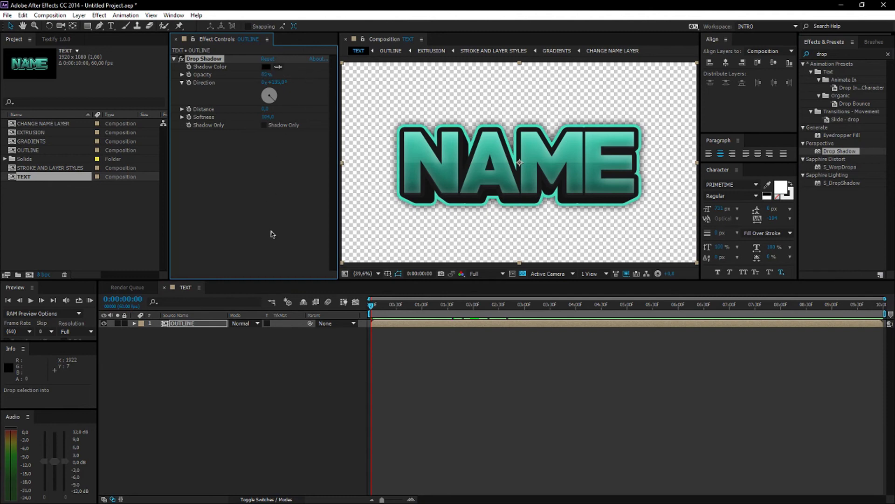
Add a Gradient Ramp above the OUTLINE layer's Drop Shadow, starting at the lettering's bottom edge (960, 782.1) and ending above its top (960, 305.4)
left_click(856, 54)
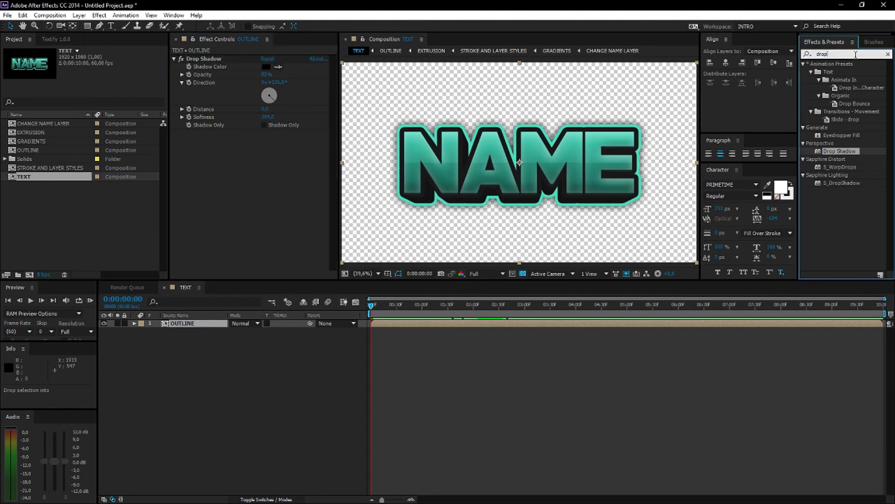
type("gradient")
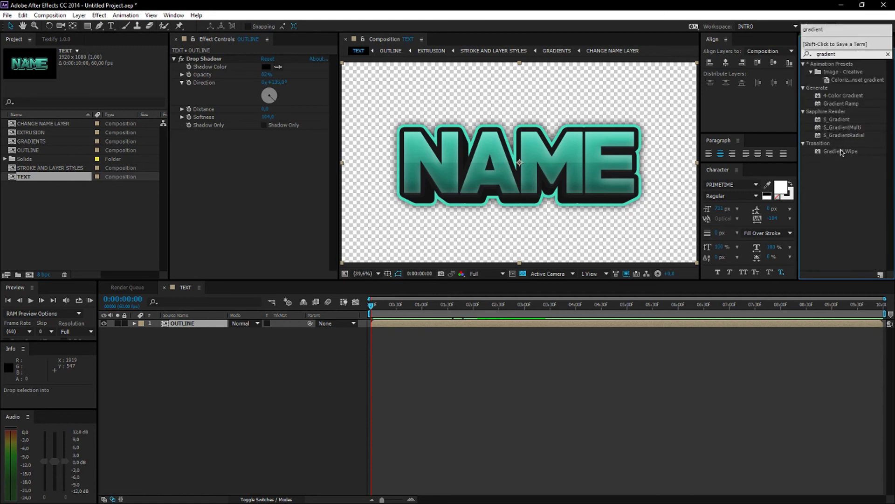
left_click_drag(842, 153, 214, 59)
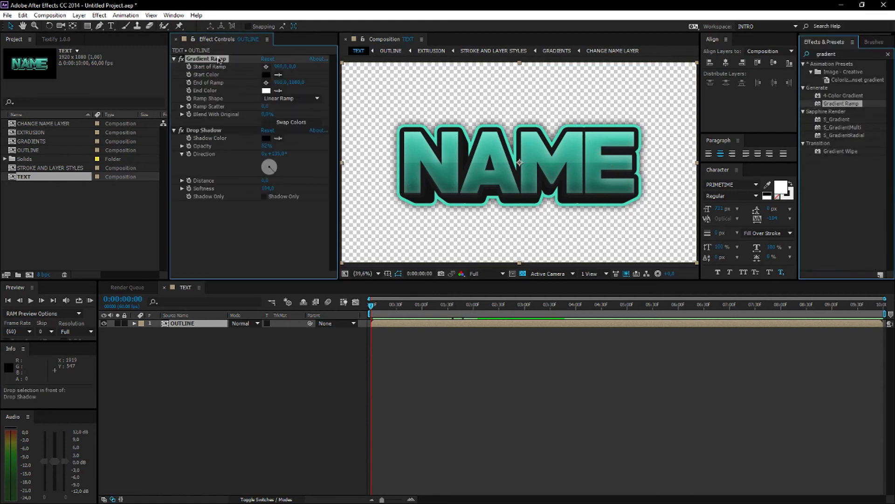
left_click_drag(523, 65, 520, 208)
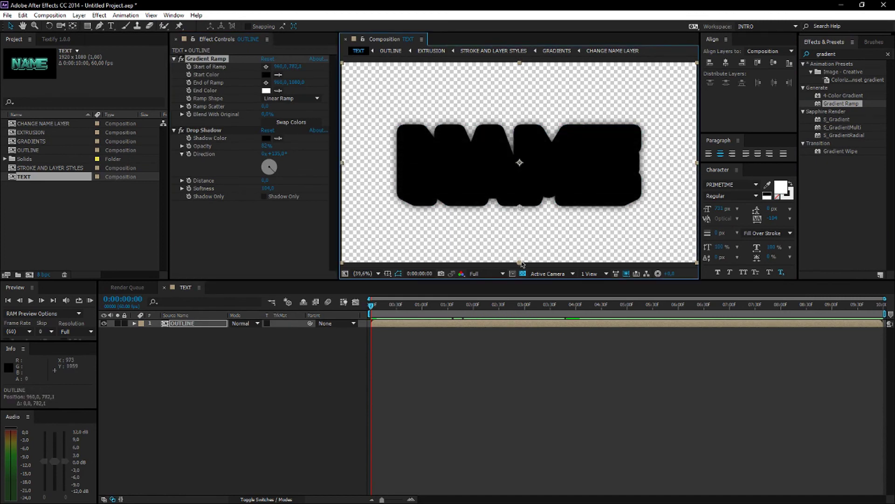
left_click_drag(521, 262, 529, 121)
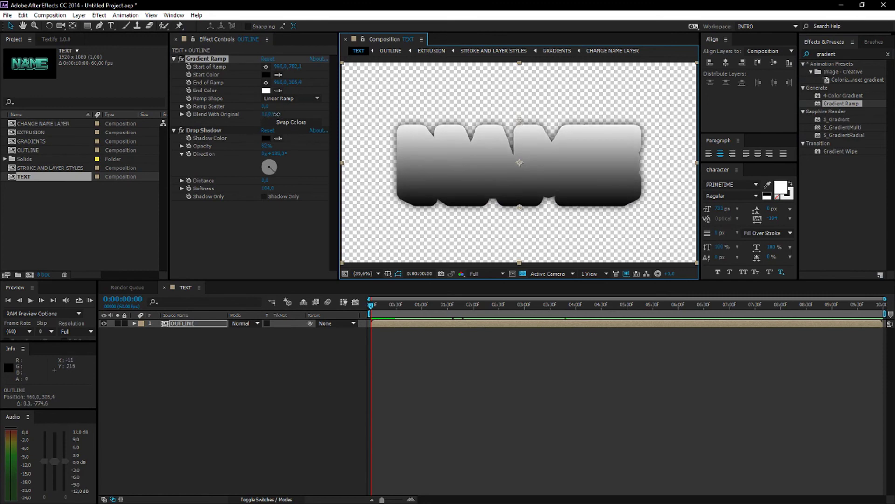
Set the Gradient Ramp's Blend With Original to 95% so the original colours show through
left_click_drag(276, 114, 310, 114)
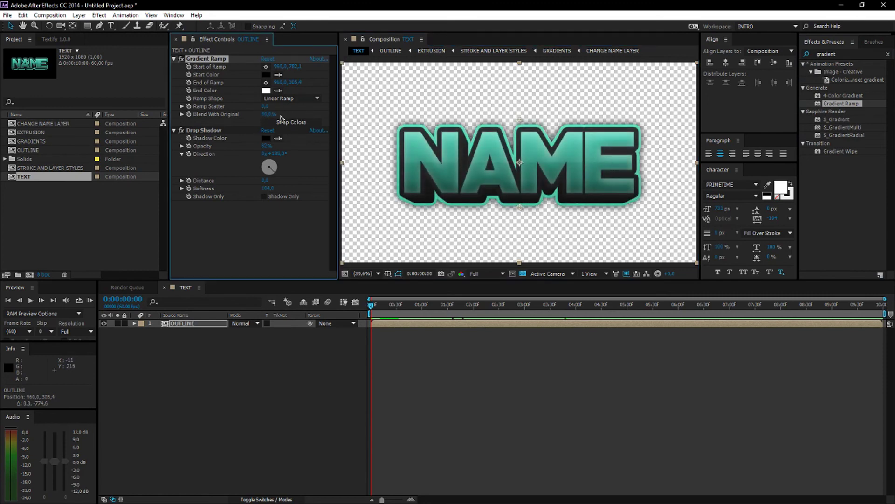
left_click(269, 114)
type("95")
key("Return")
left_click(269, 373)
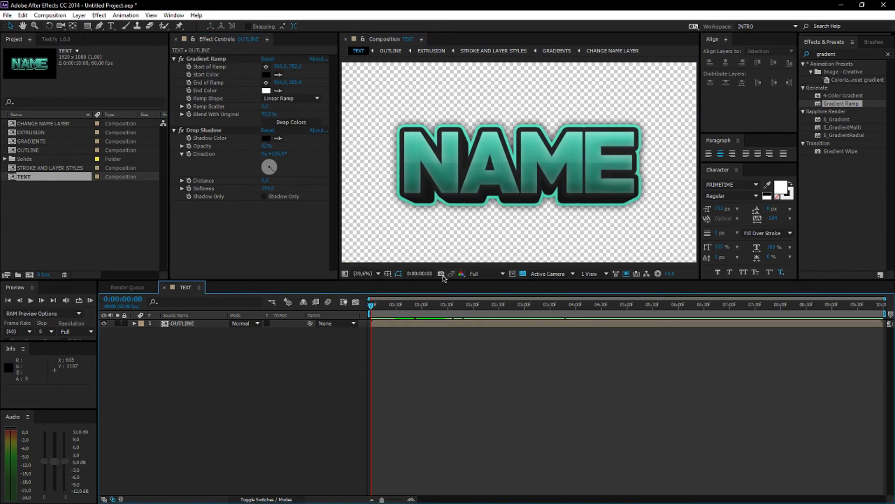
left_click_drag(371, 306, 677, 305)
left_click_drag(623, 300, 371, 306)
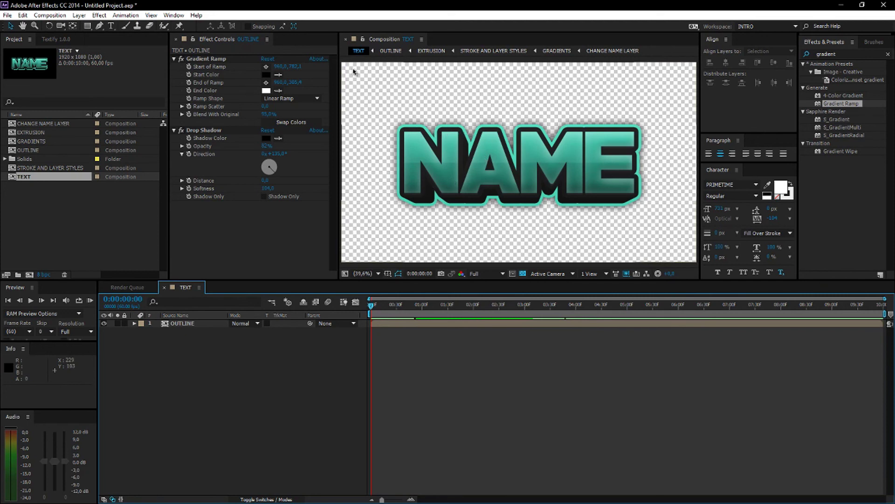
Activate the Rectangle tool for drawing a shape in the TEXT composition
left_click(90, 27)
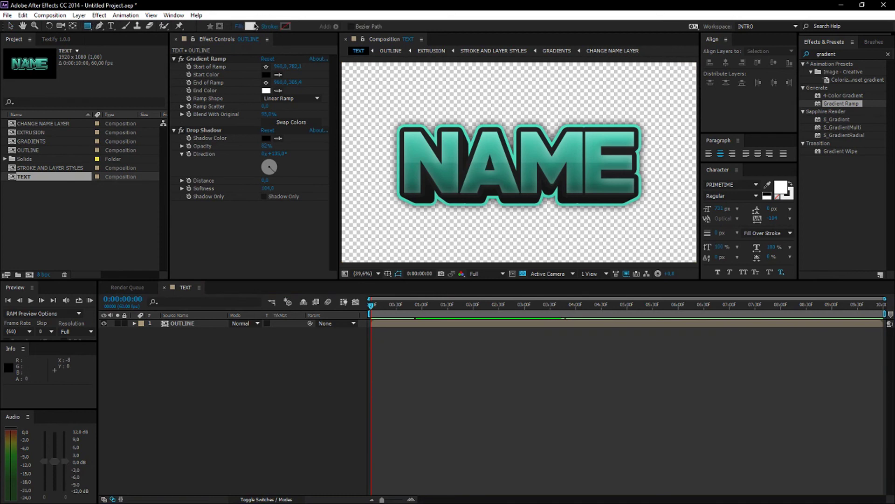